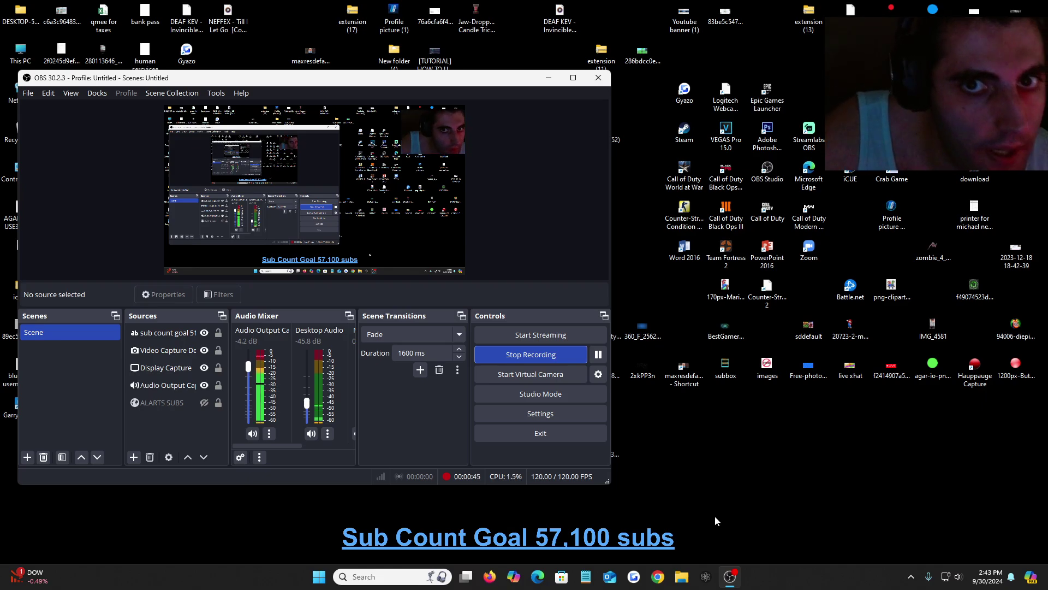
Relaunch Chrome with the Person 1 profile instead of the green one, maximized.
click(659, 577)
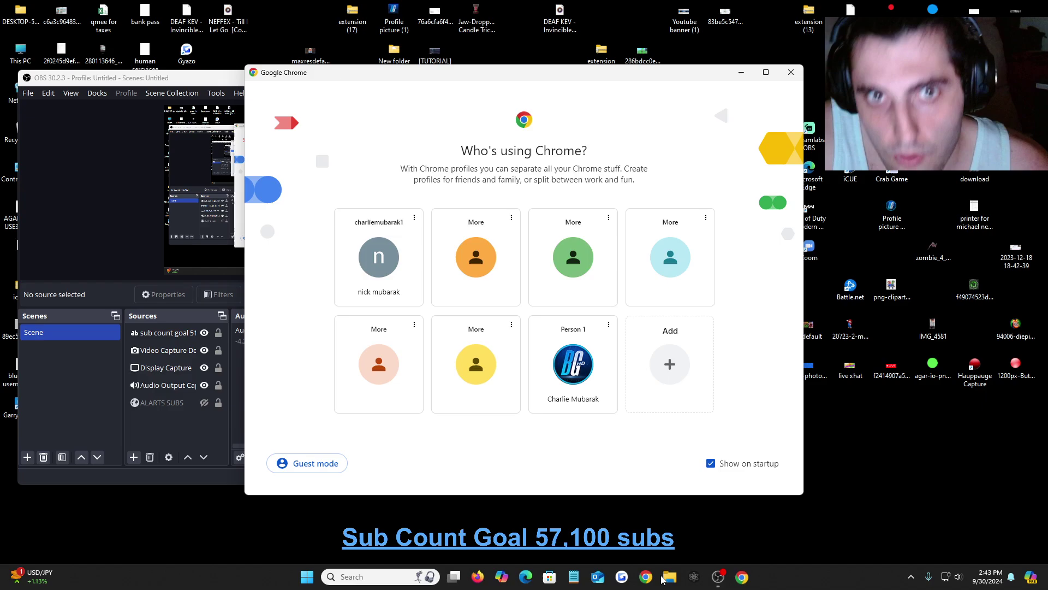
click(562, 273)
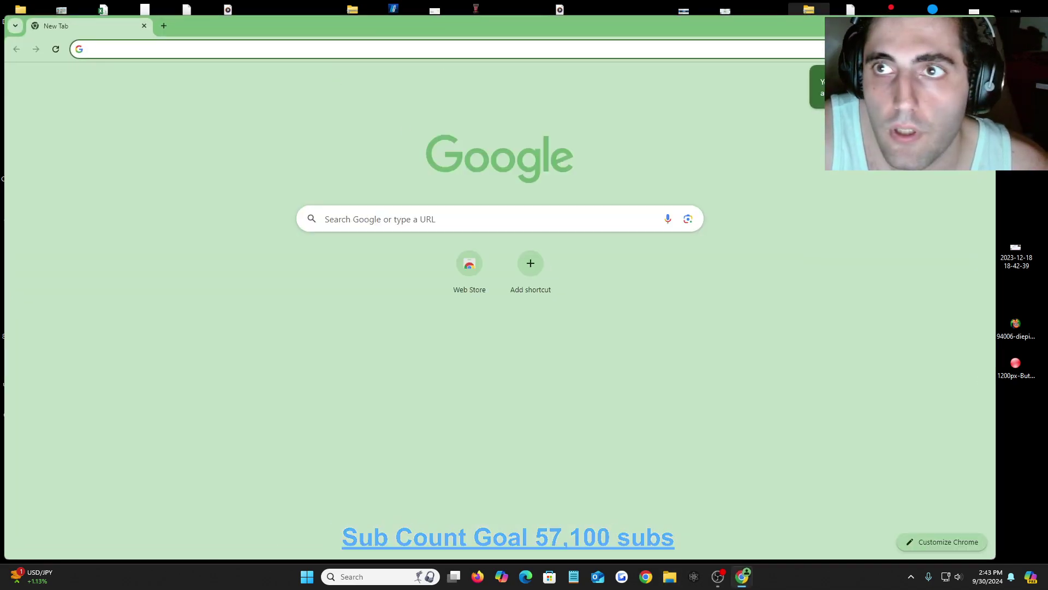
key(ctrl+w)
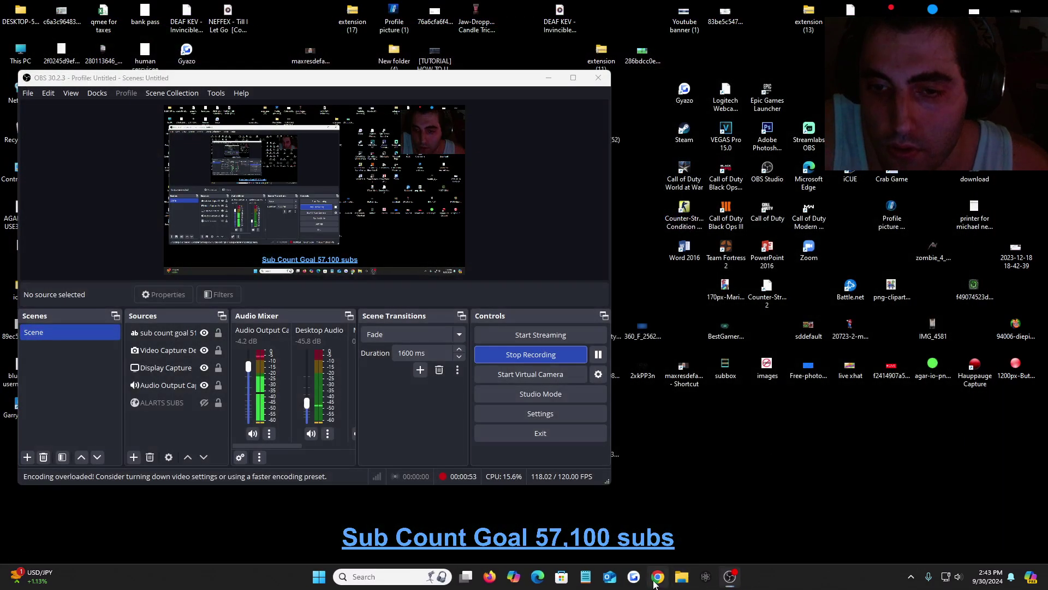
click(656, 579)
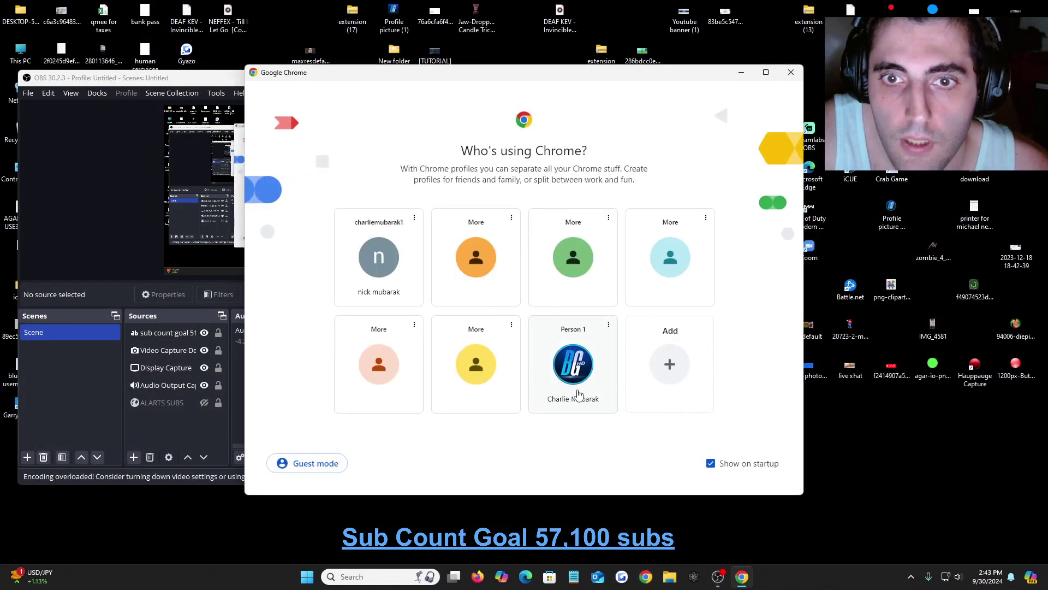
click(579, 393)
double_click(637, 267)
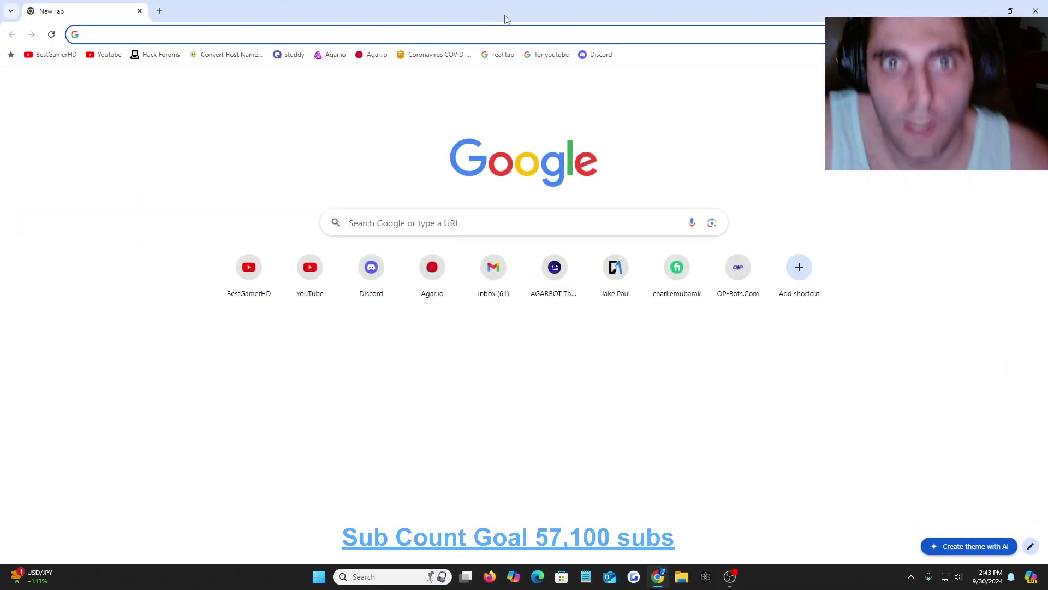
Search Google for 'agario bots ovh' from the address bar.
click(416, 32)
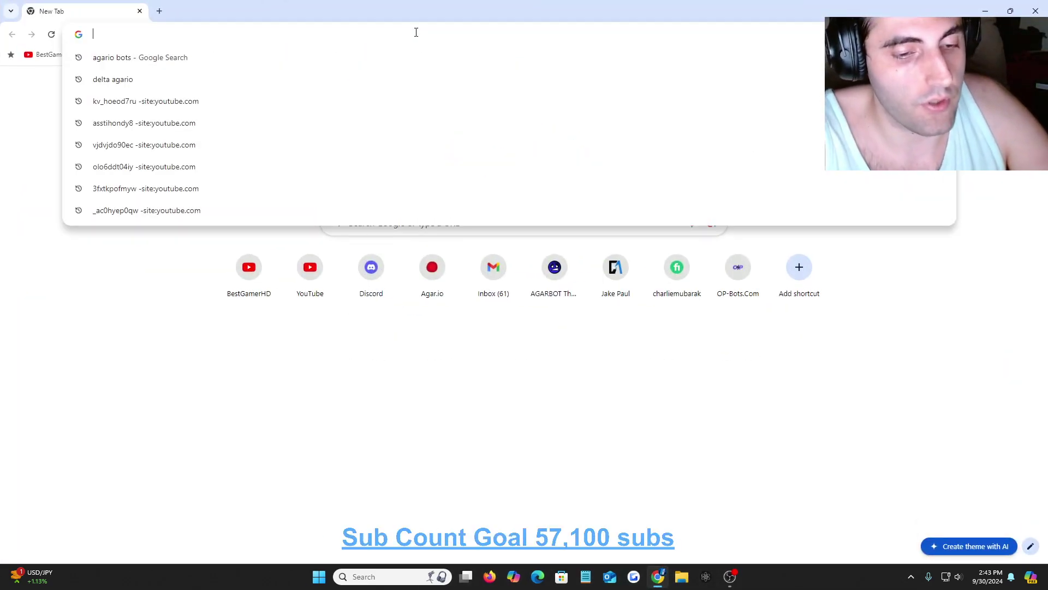
text(aga)
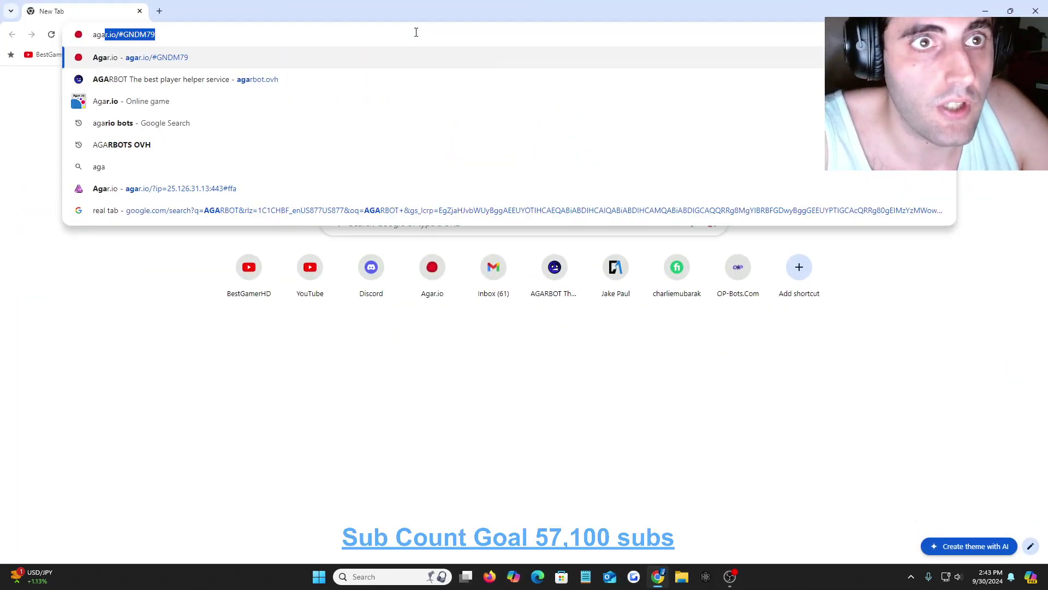
text(rio b)
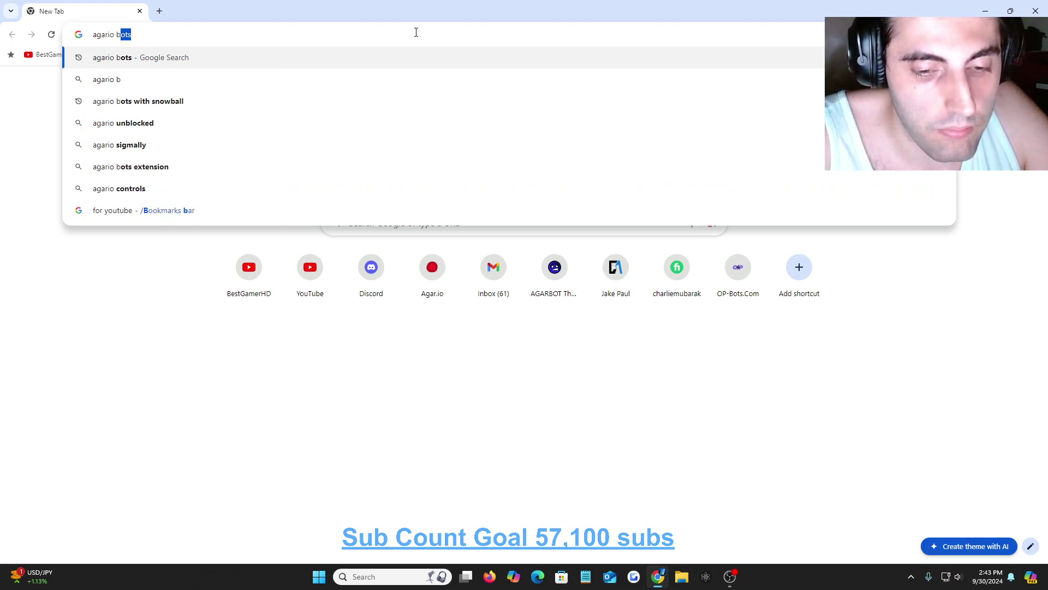
text(ots o)
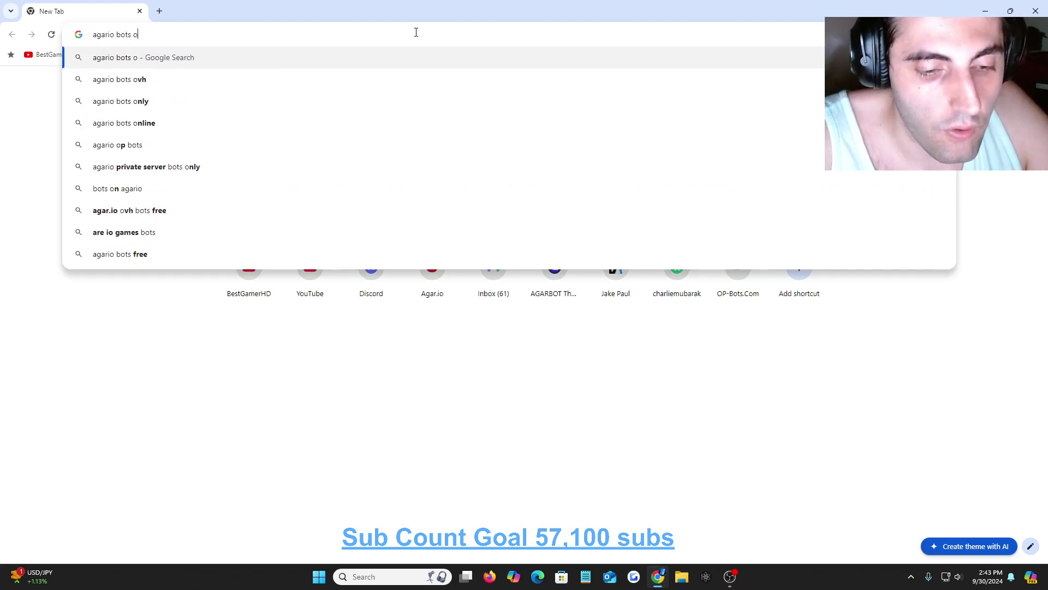
text(v)
key(Return)
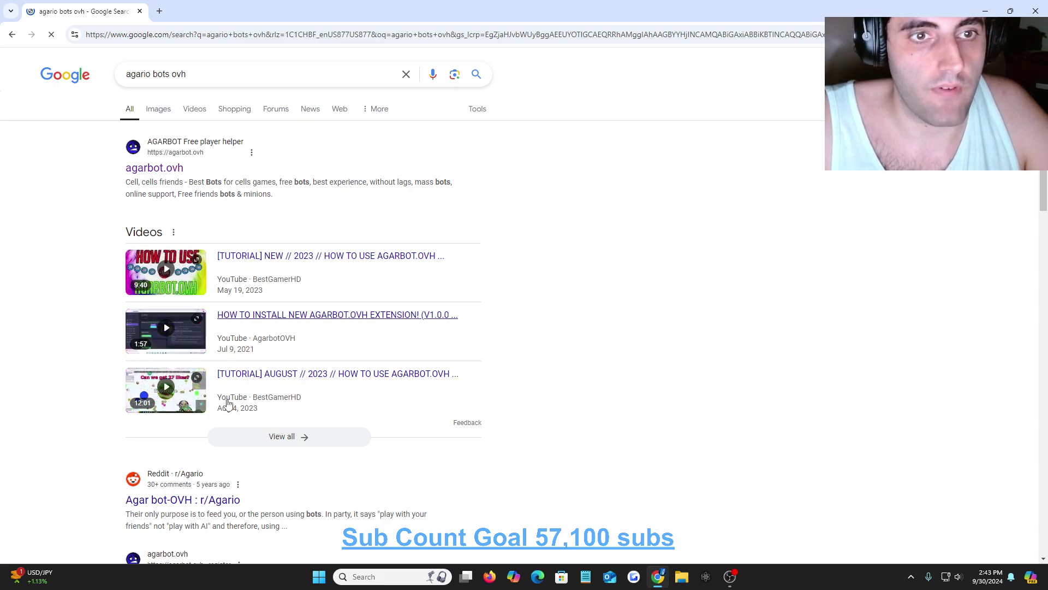
mouse_move(154, 167)
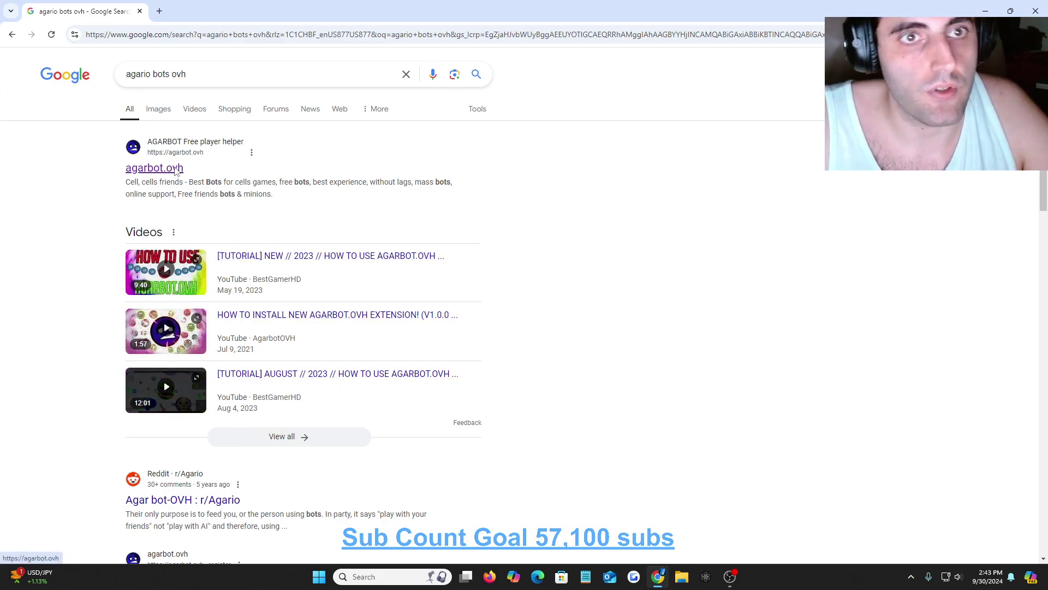
Open the agarbot.ovh result, go to its Hub page and download the Chrome extension package.
click(164, 167)
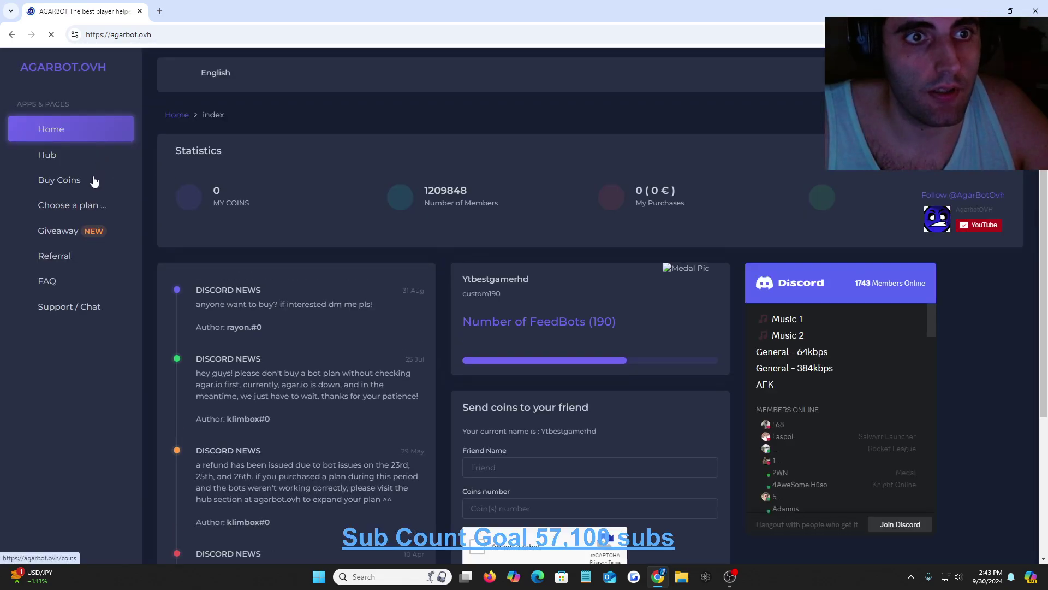
click(77, 150)
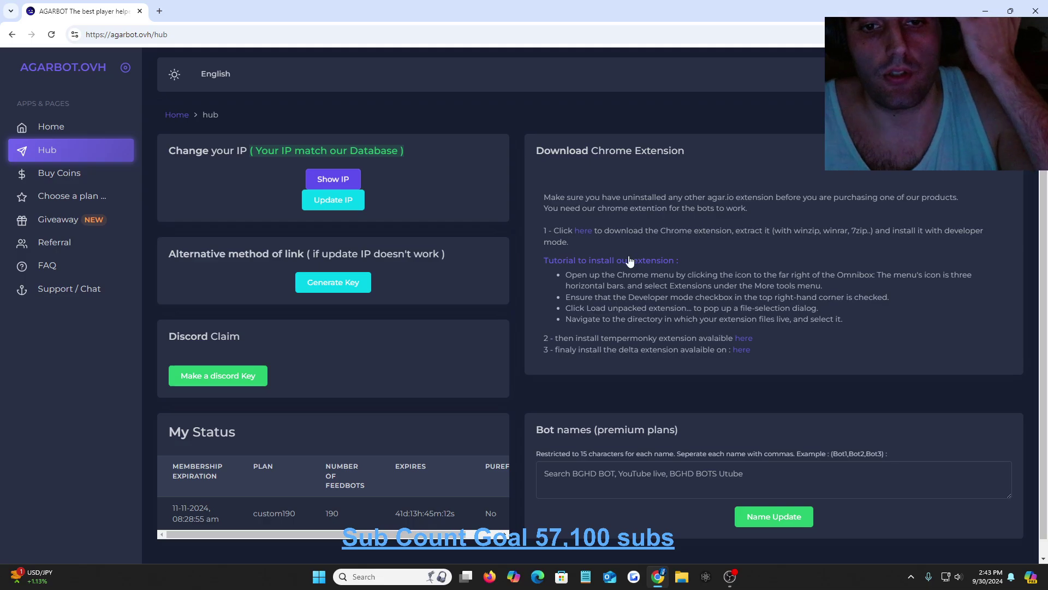
click(583, 232)
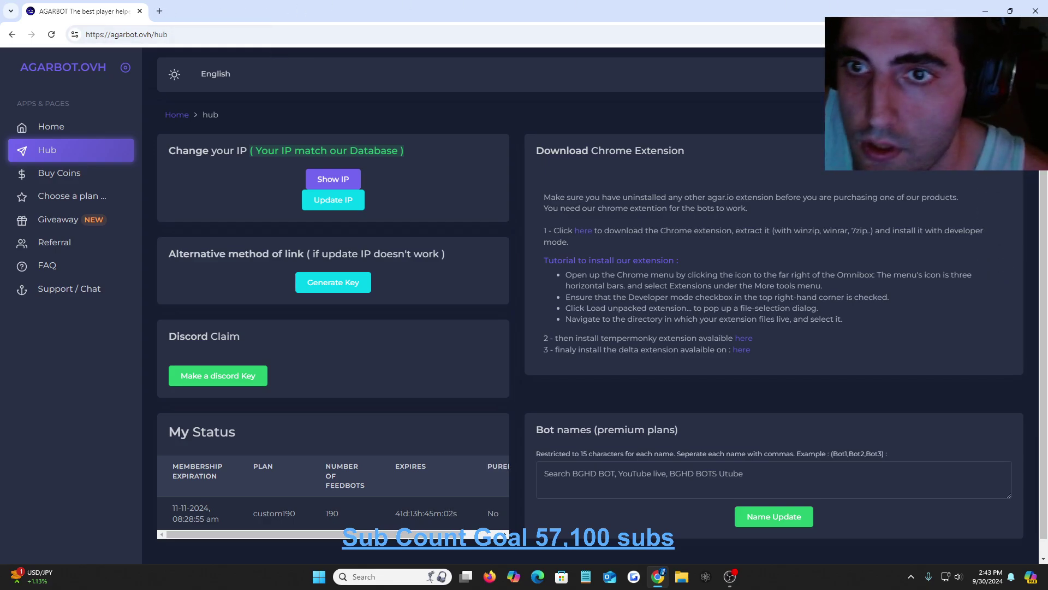
Drag the downloaded ext-prod (53).zip from Chrome's downloads list onto the desktop.
double_click(819, 5)
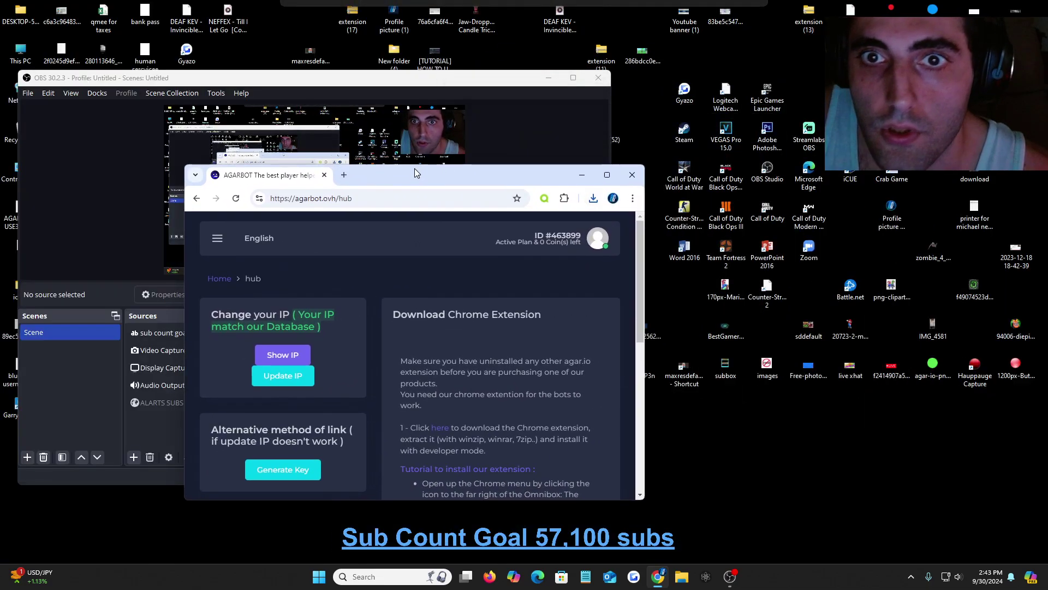
click(594, 199)
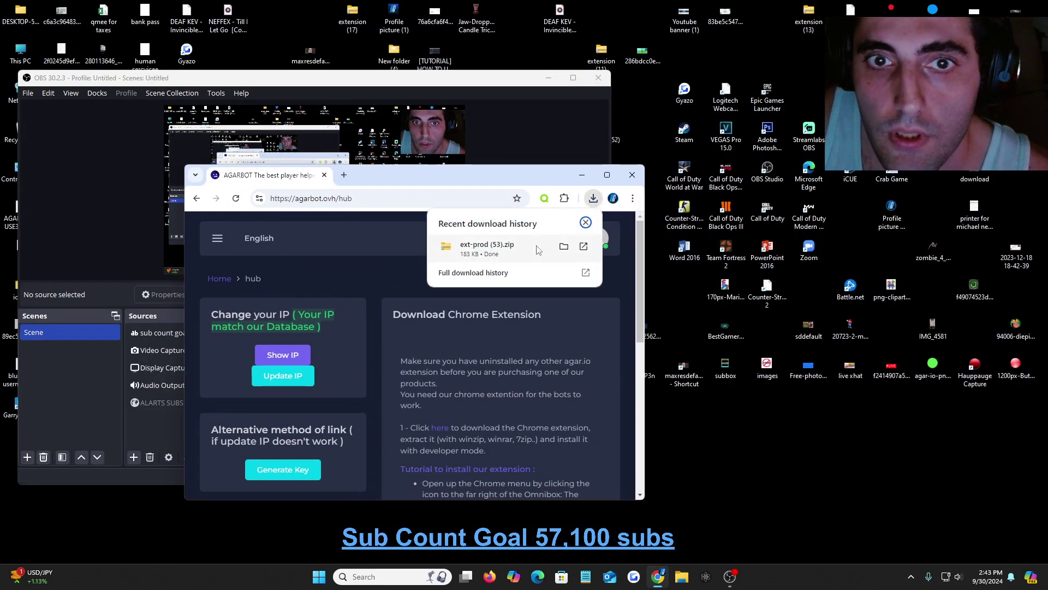
drag(556, 312, 788, 457)
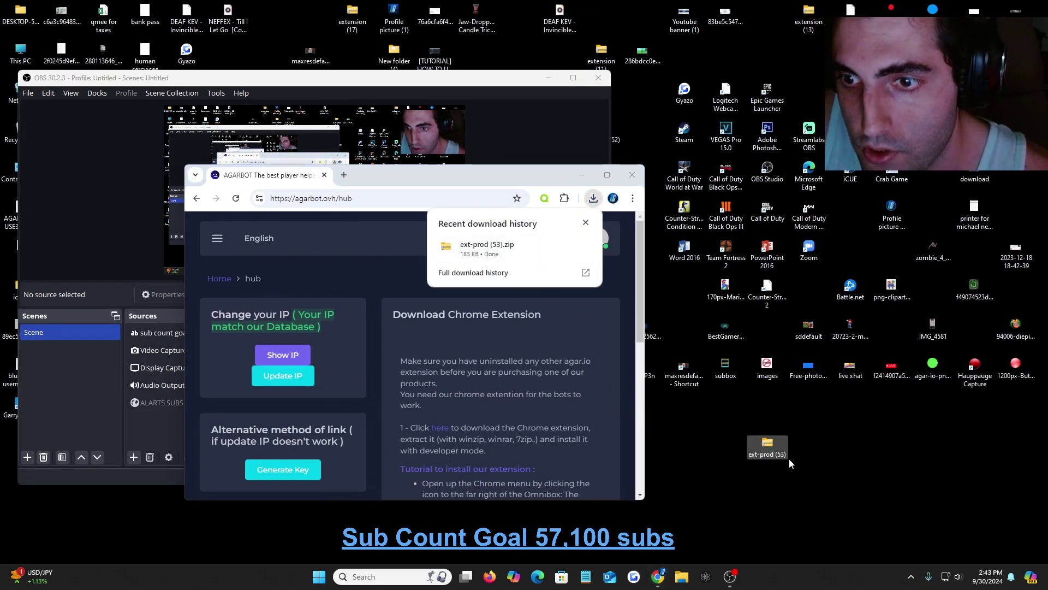
Inspect the ext-prod (53) zip's contents, then close Explorer and re-maximize Chrome.
double_click(768, 445)
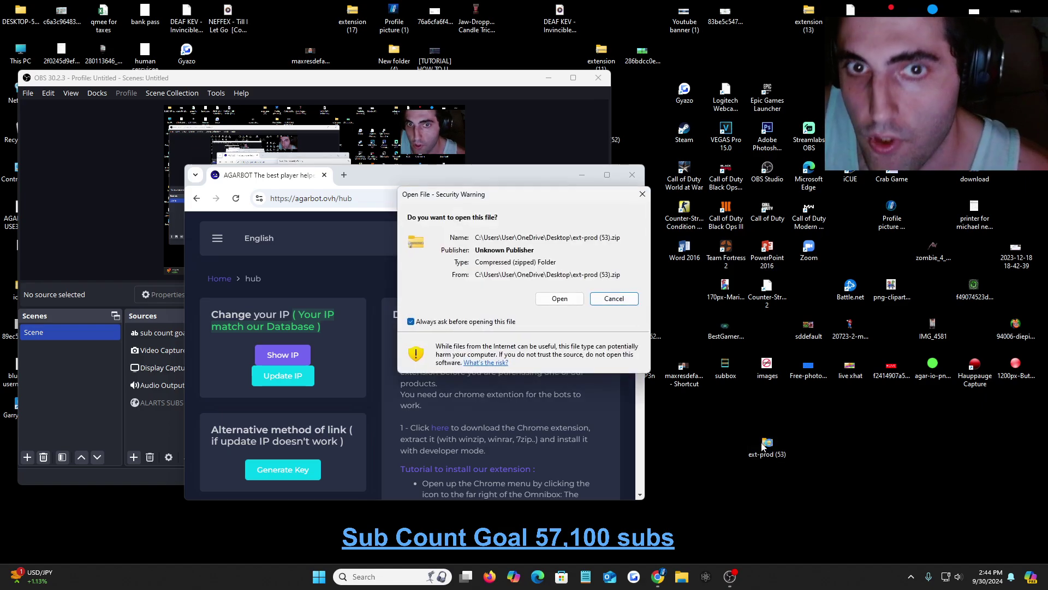
click(577, 298)
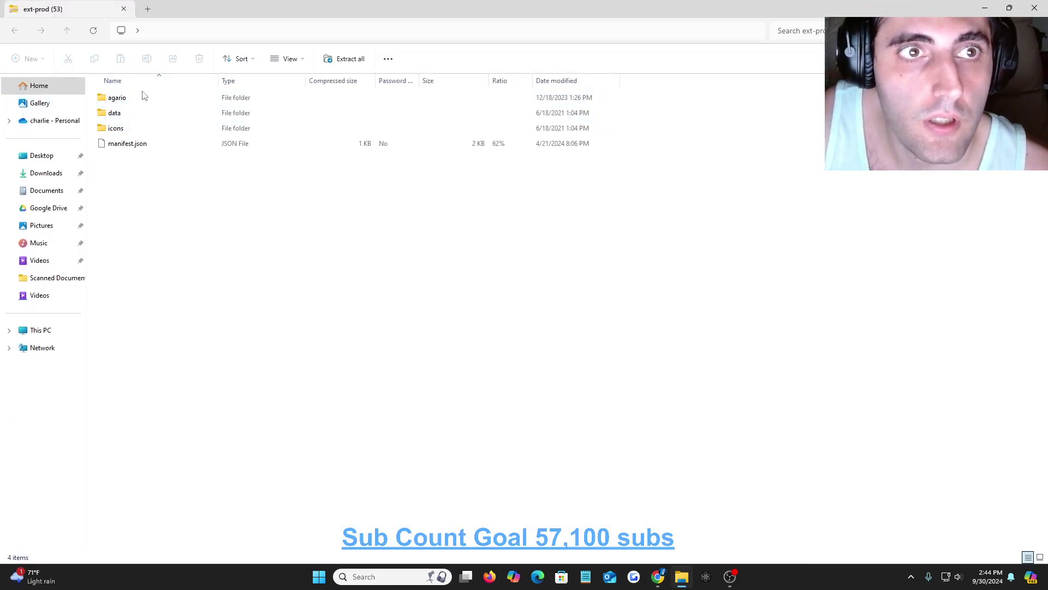
click(1044, 4)
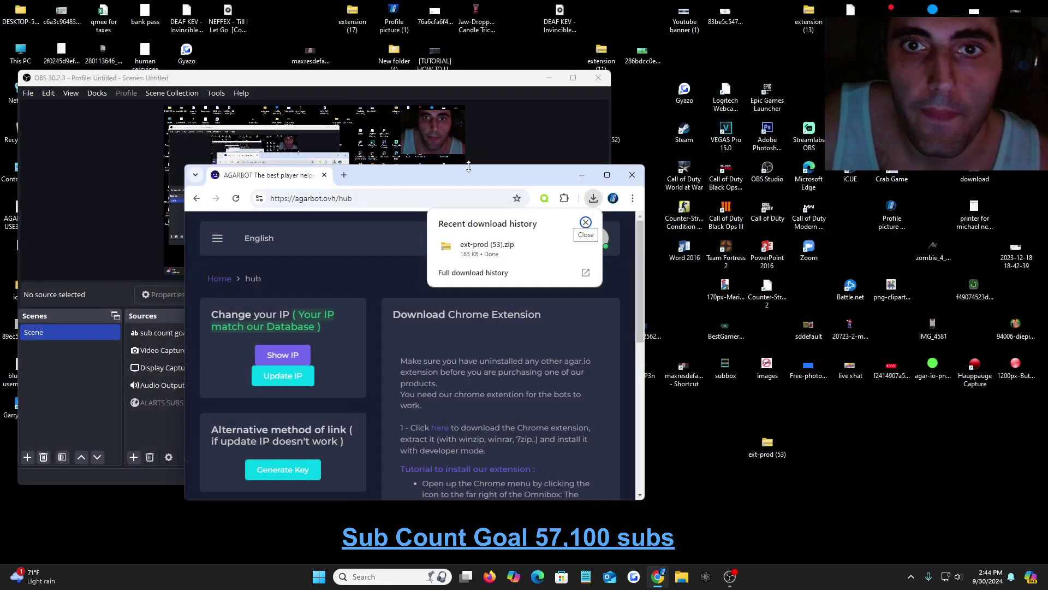
mouse_move(480, 169)
mouse_down()
mouse_move(351, 4)
mouse_move(347, 22)
mouse_up()
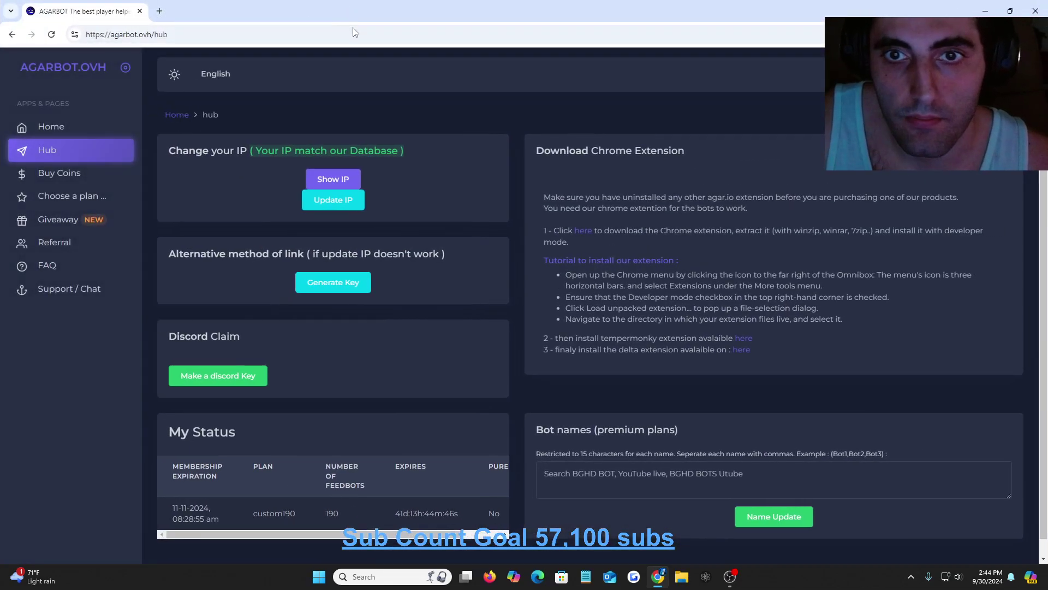
Remove the old Agarbot.ovh Bots extension and turn developer mode on in Chrome's extensions page.
click(160, 11)
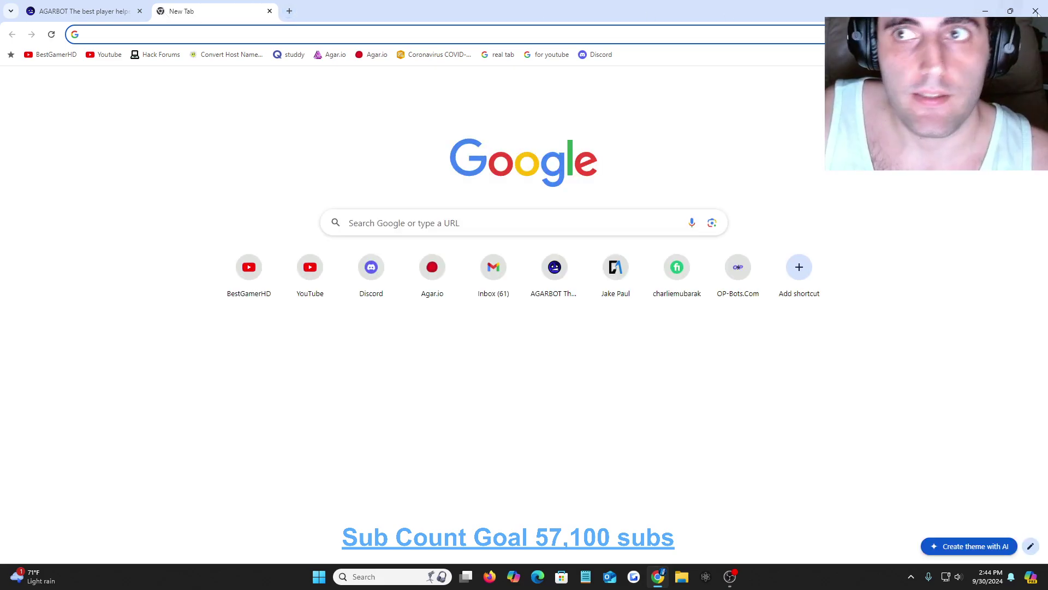
click(1036, 34)
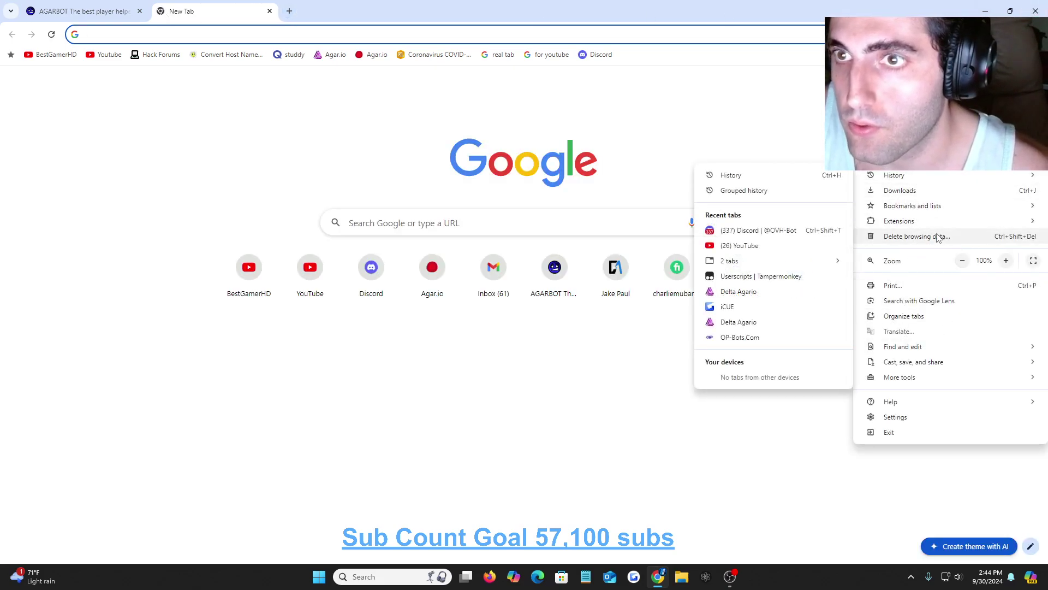
mouse_move(899, 221)
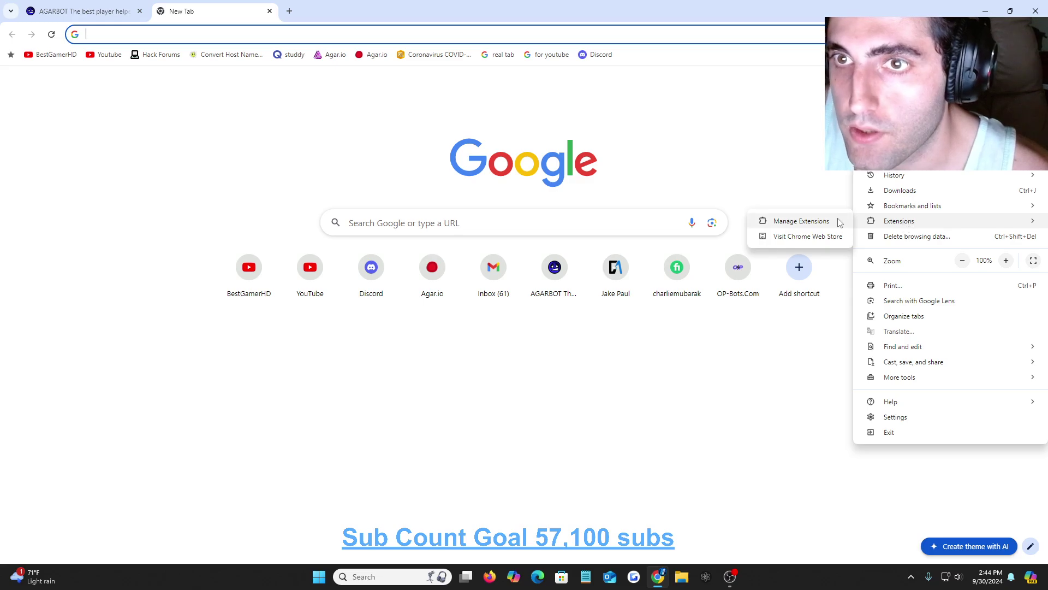
click(834, 223)
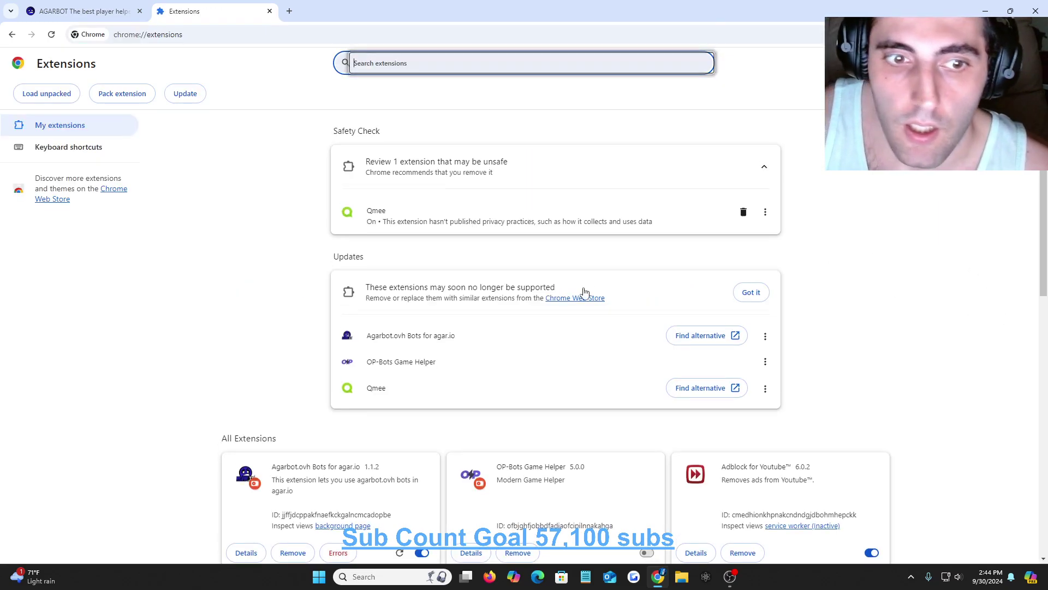
scroll(586, 295, down, 2)
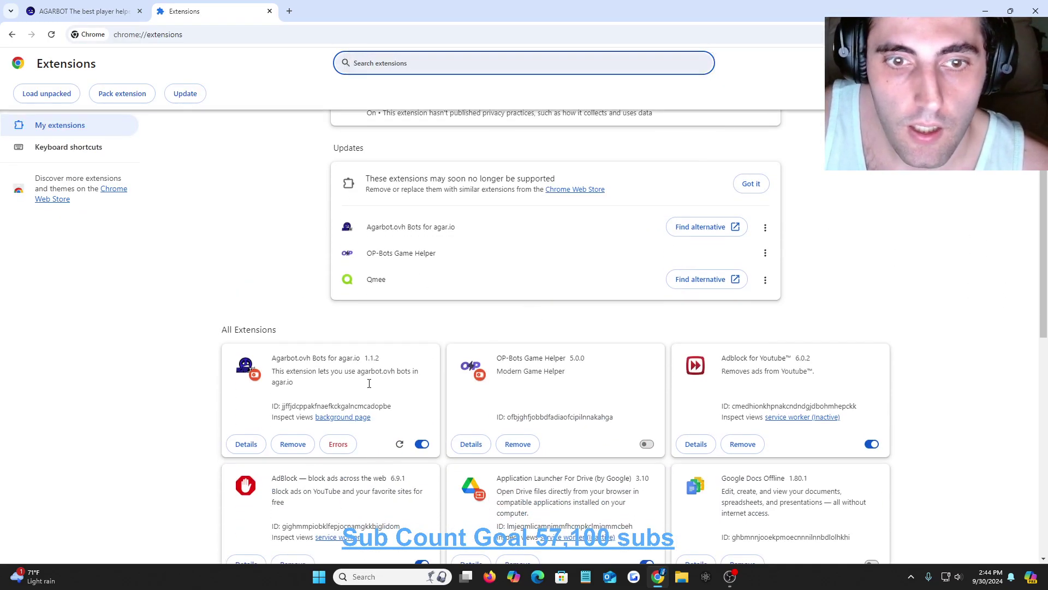
click(293, 444)
key(Return)
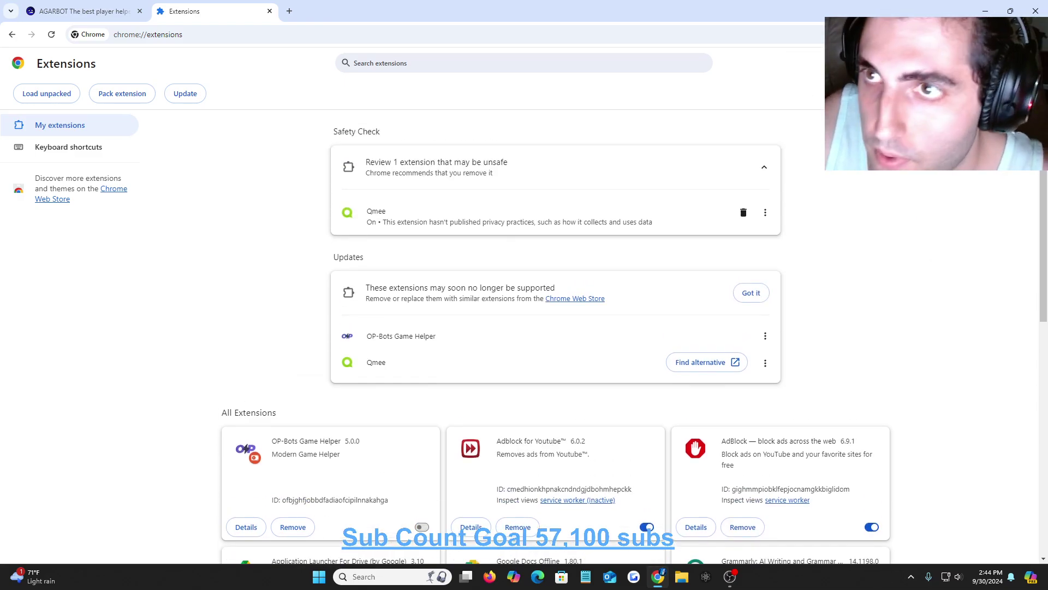
click(1028, 62)
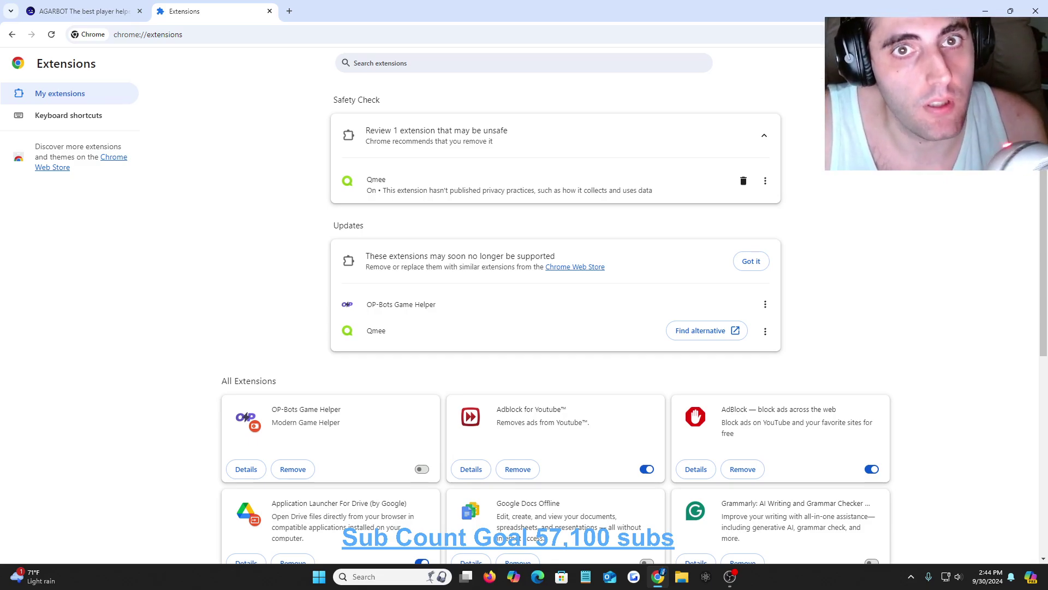
click(1020, 64)
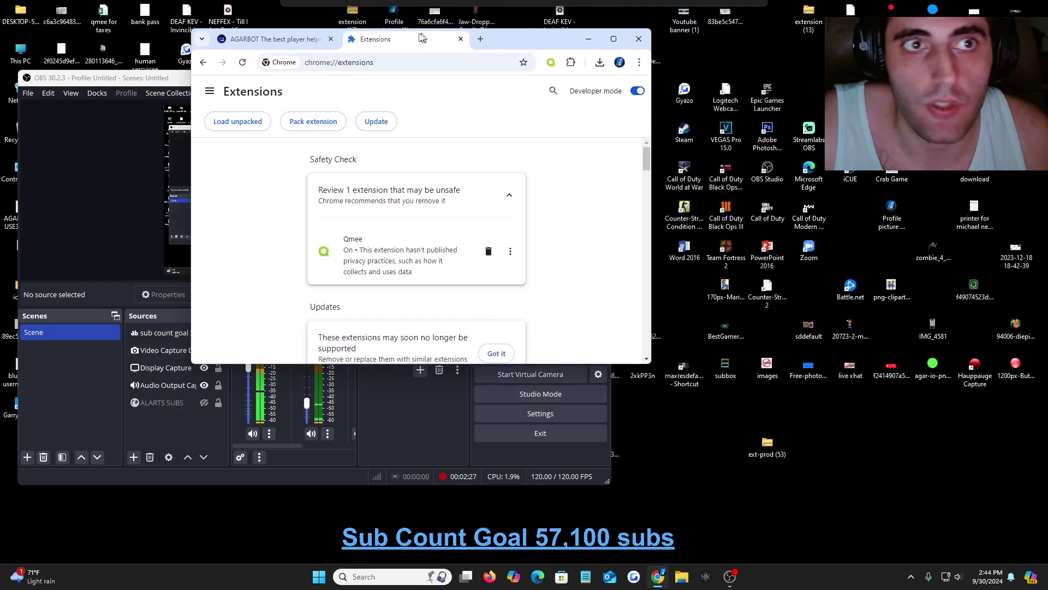
Shrink Chrome and start loading an unpacked extension, browsing the Videos library in the picker.
drag(532, 7, 327, 62)
click(141, 146)
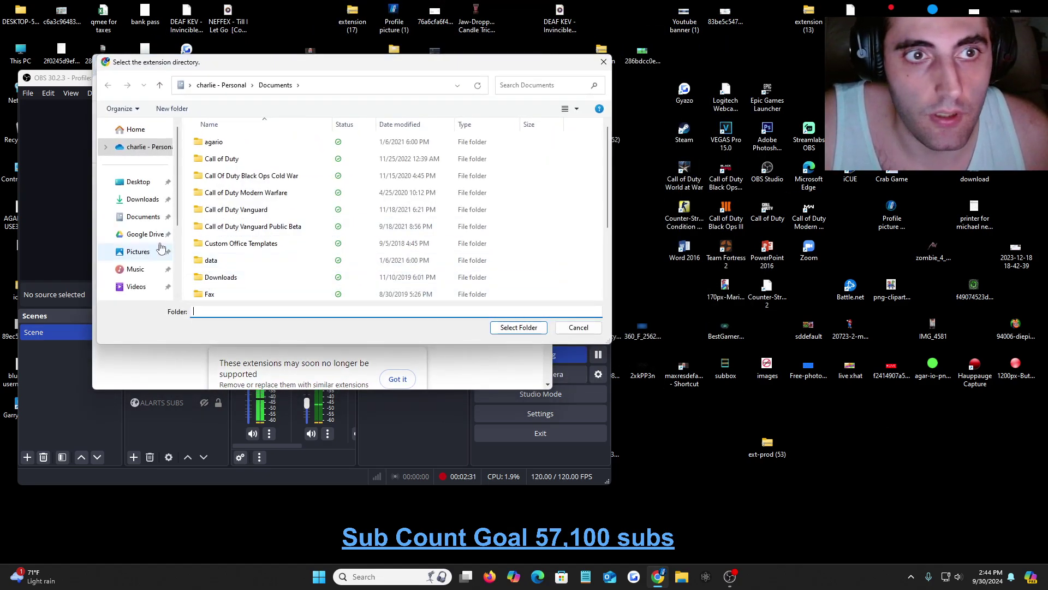
scroll(137, 183, down, 2)
click(136, 214)
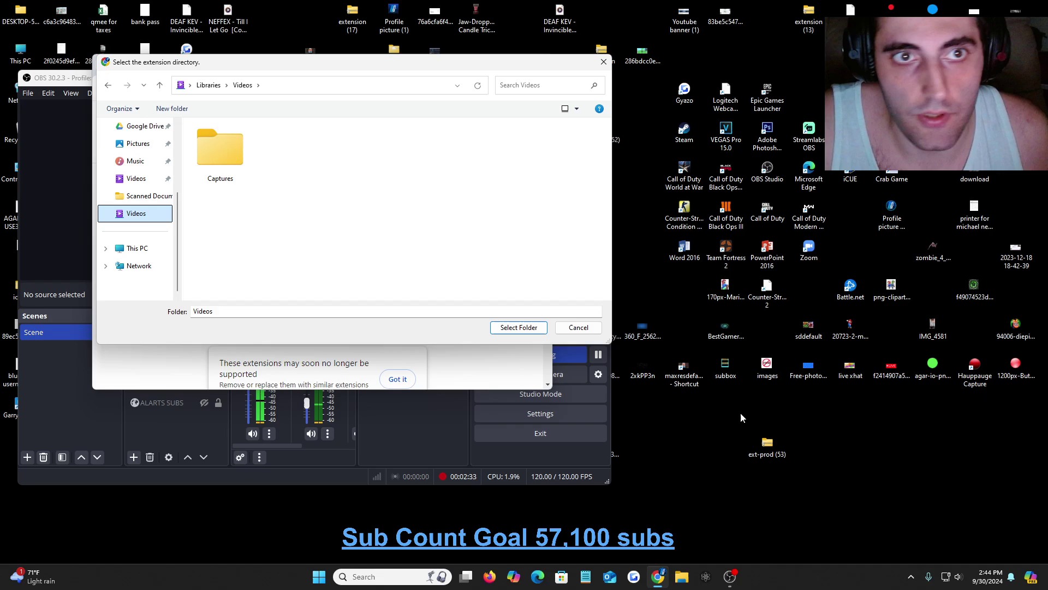
Create a new desktop folder keeping the default name New folder (2).
mouse_move(759, 441)
mouse_down()
mouse_move(780, 475)
mouse_move(766, 443)
mouse_up()
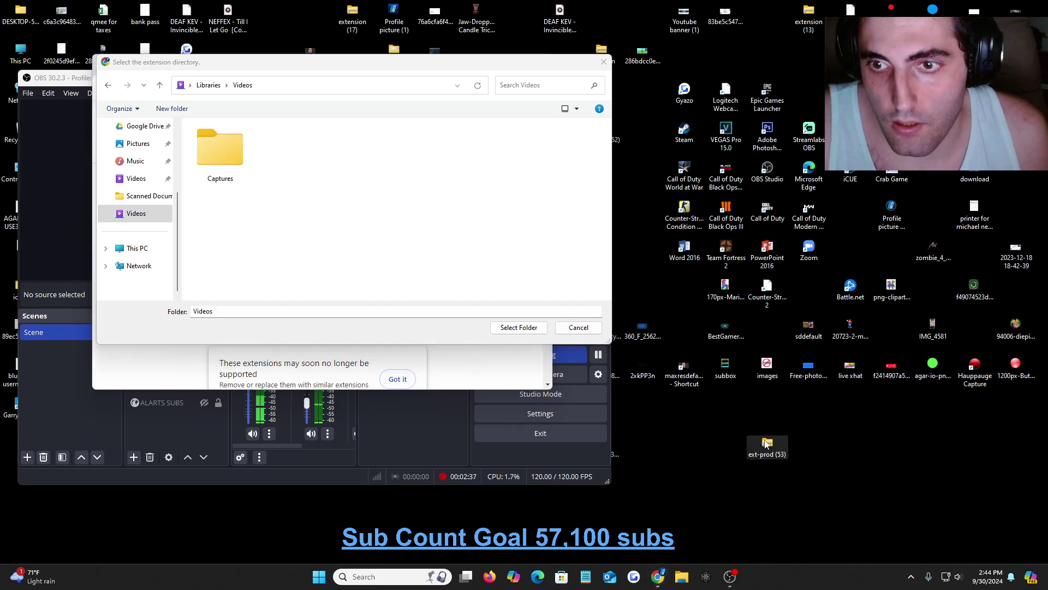
right_click(766, 443)
click(817, 483)
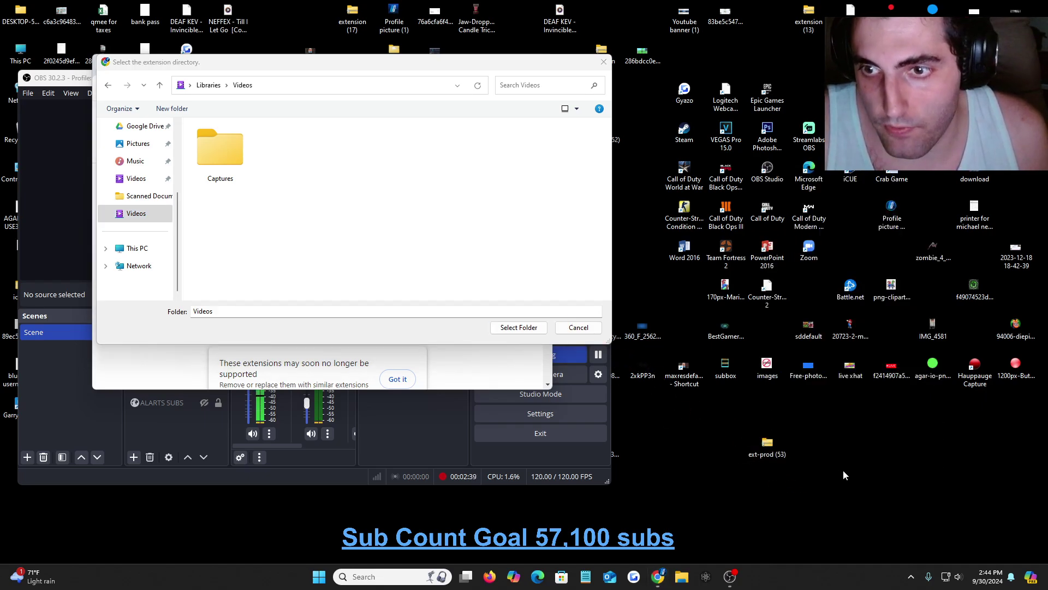
right_click(843, 474)
mouse_move(863, 291)
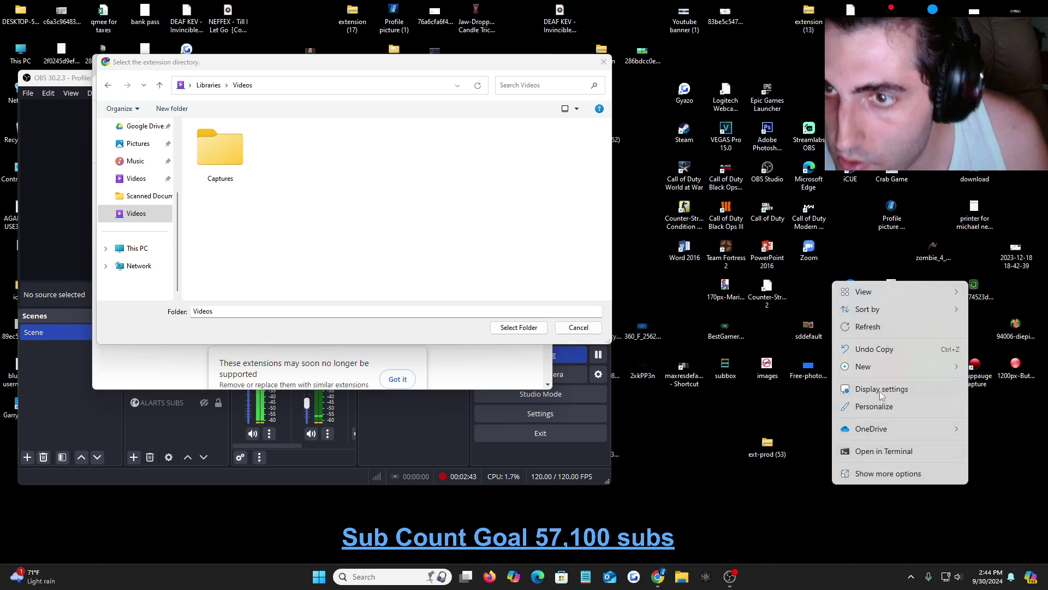
mouse_move(863, 366)
click(734, 109)
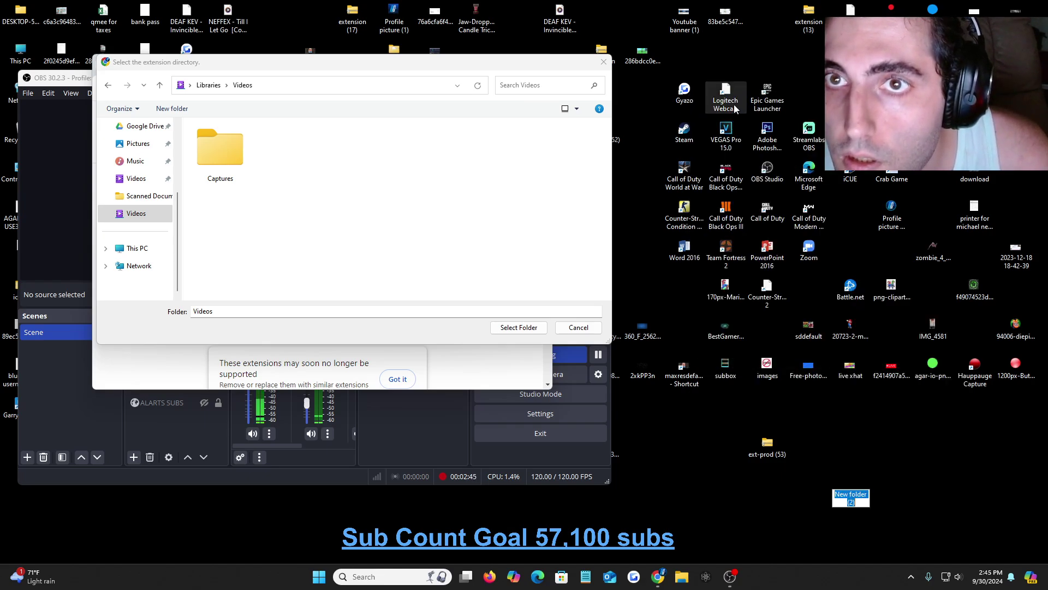
click(851, 481)
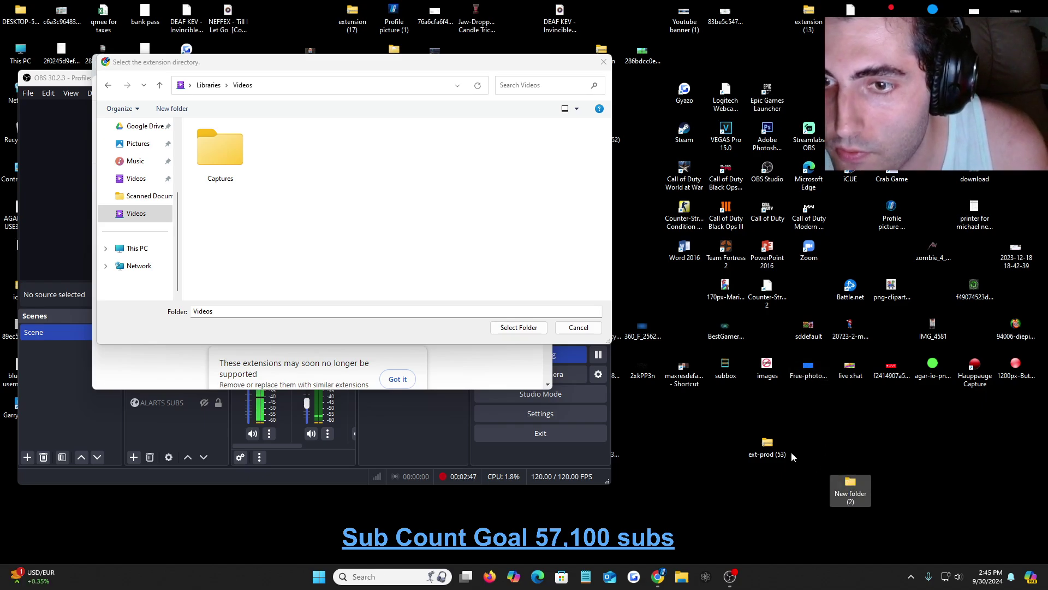
Try opening the ext-prod (53) archive and dismiss the WinZip trial-expired notice.
right_click(767, 445)
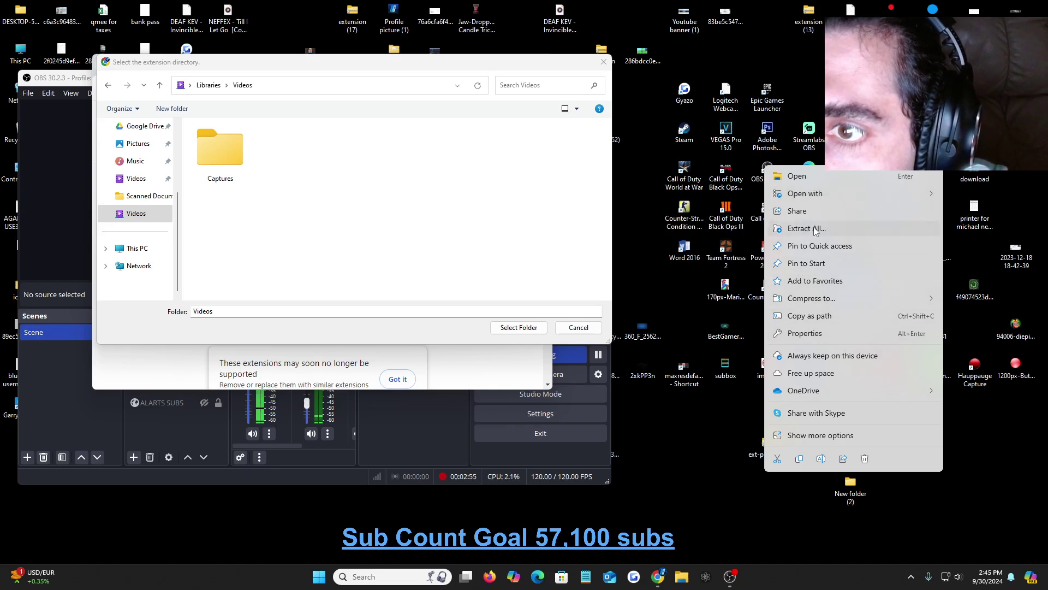
mouse_move(804, 194)
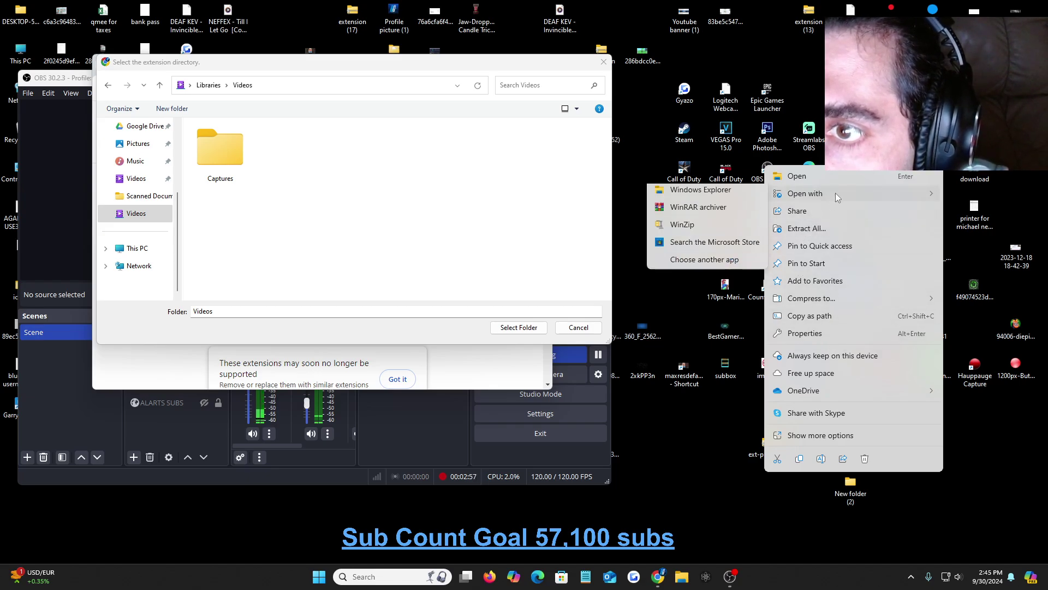
click(706, 230)
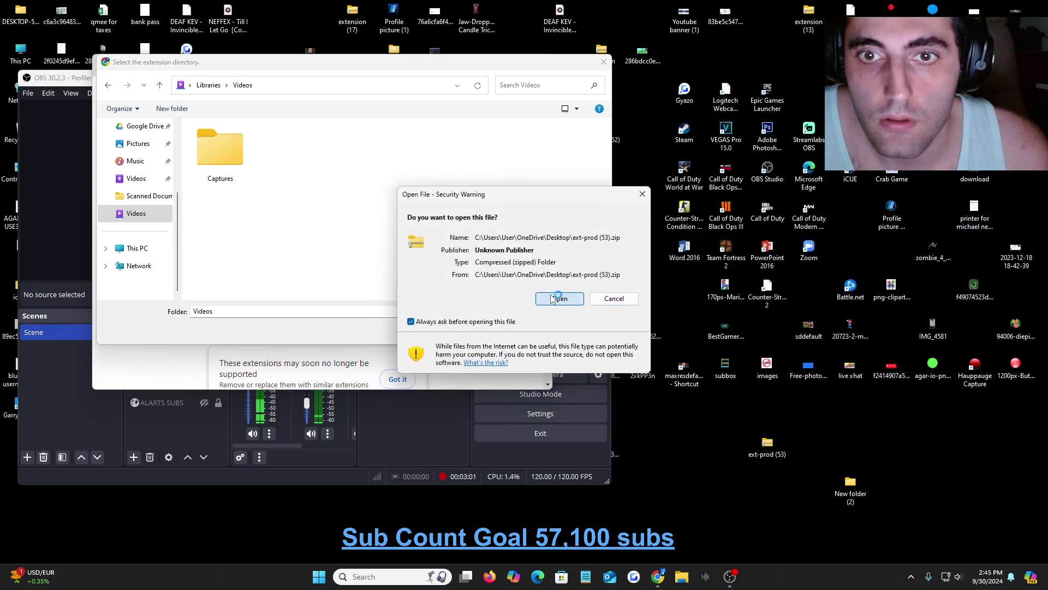
click(559, 298)
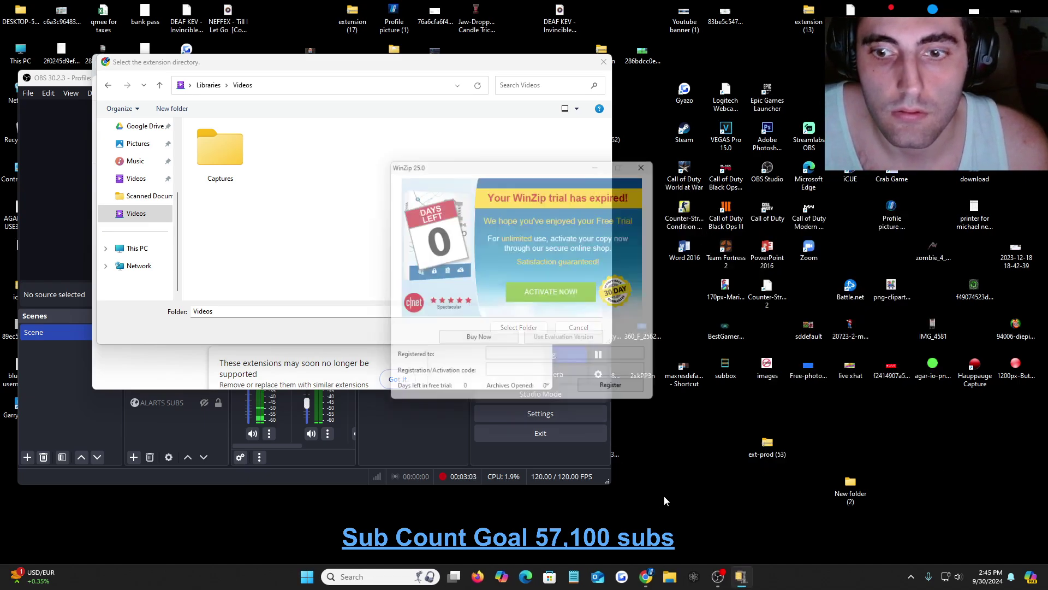
click(653, 160)
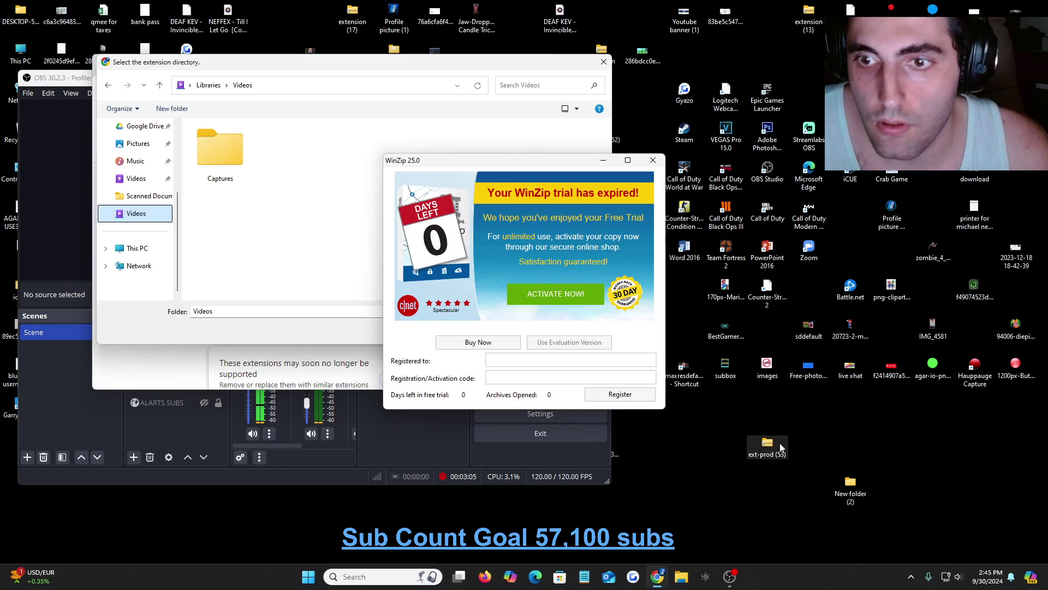
Start Extract All on ext-prod (53) and browse to the Videos folder for the destination.
right_click(760, 436)
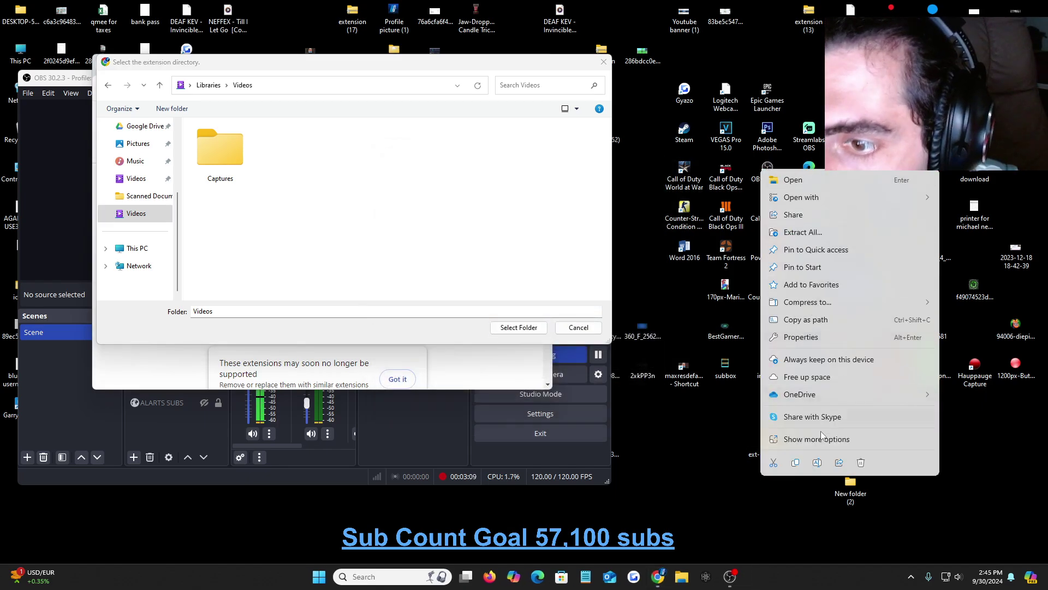
click(812, 234)
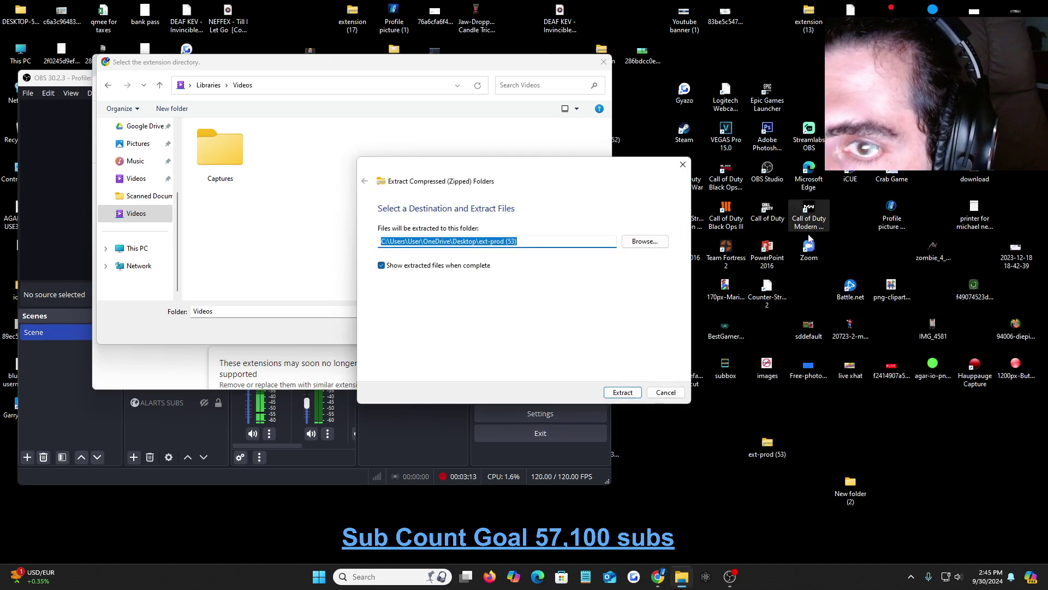
click(645, 241)
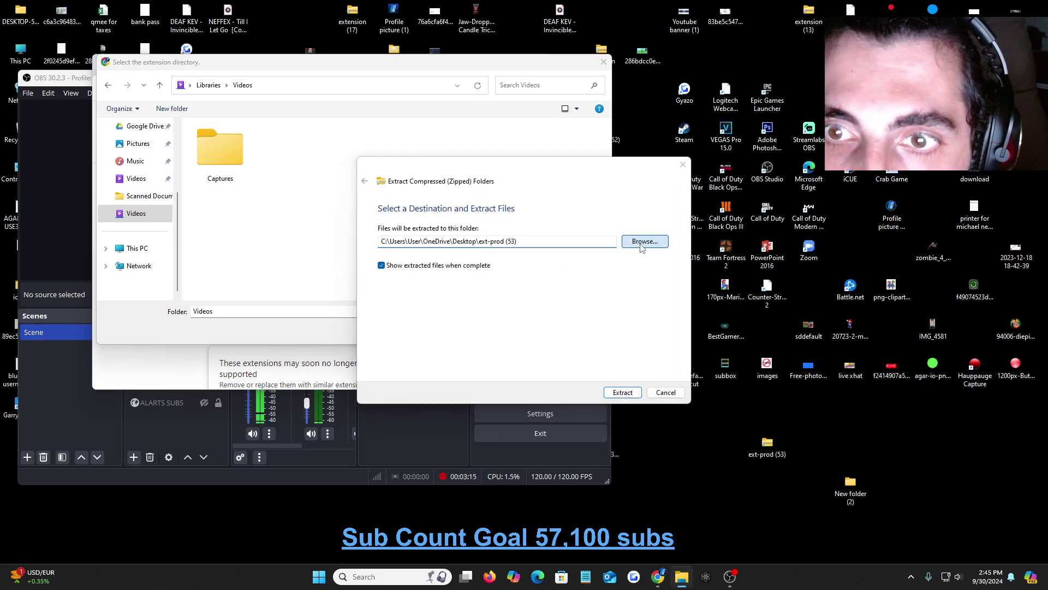
scroll(549, 363, down, 2)
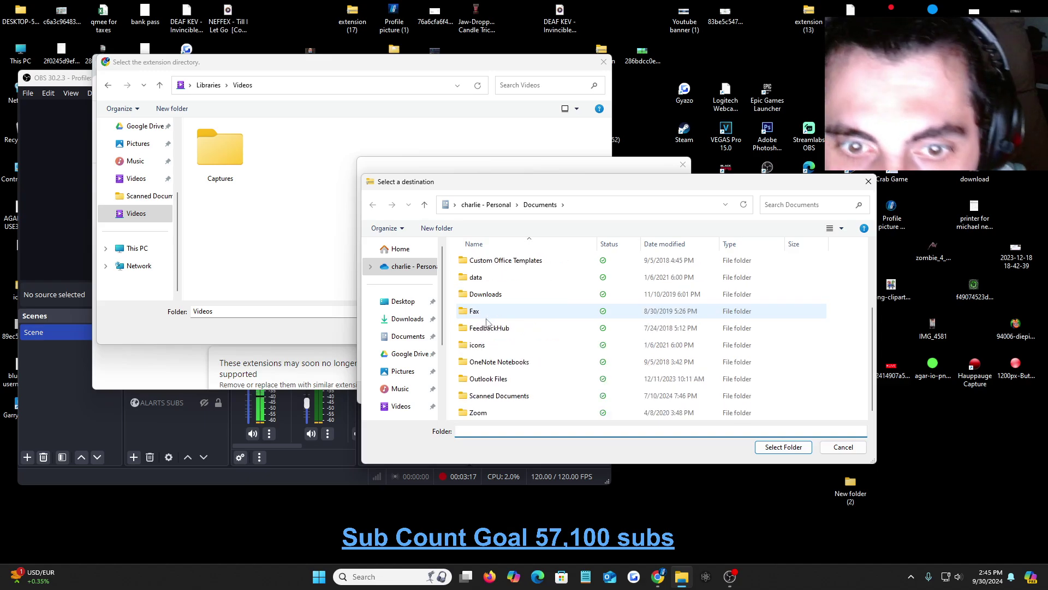
scroll(549, 362, up, 2)
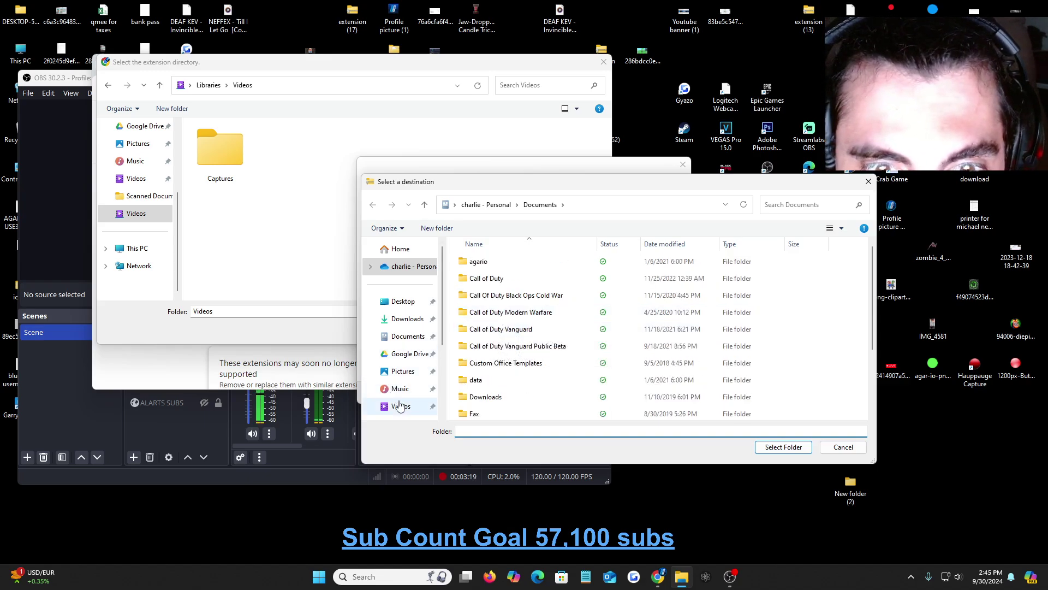
click(400, 405)
Copy New folder (2) from the desktop into Videos, check it, and cancel the destination picker.
mouse_move(851, 483)
mouse_down()
mouse_move(675, 310)
mouse_move(561, 280)
mouse_up()
double_click(562, 279)
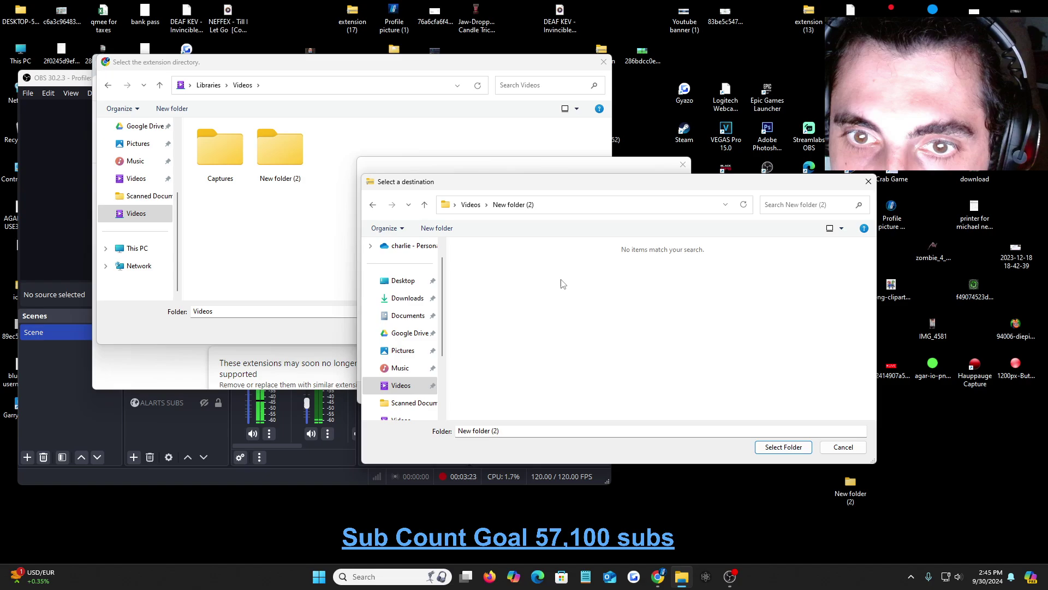
click(411, 388)
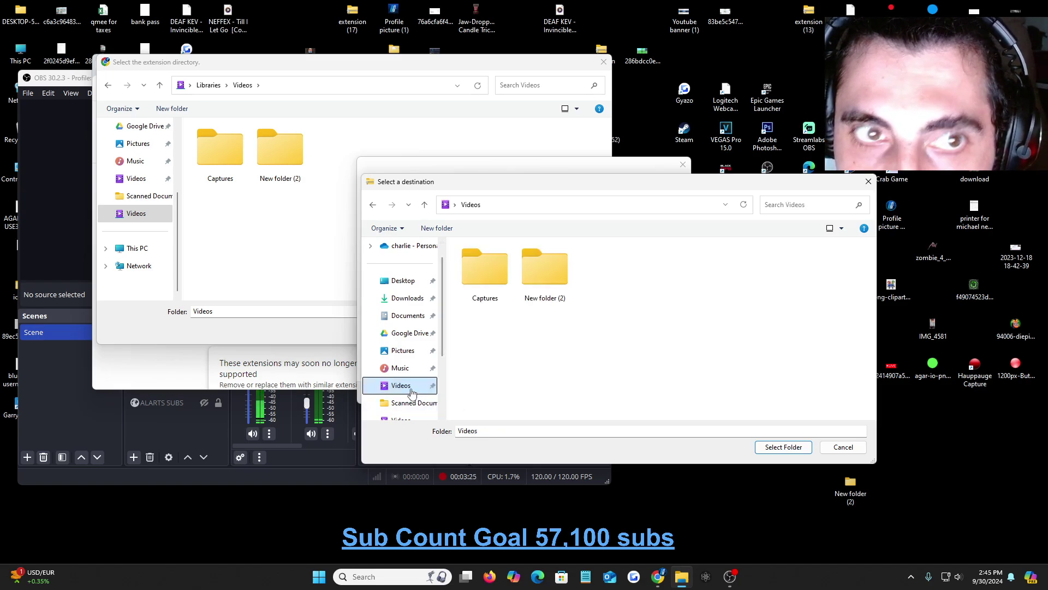
mouse_move(544, 270)
mouse_down()
mouse_move(971, 512)
mouse_move(975, 487)
mouse_up()
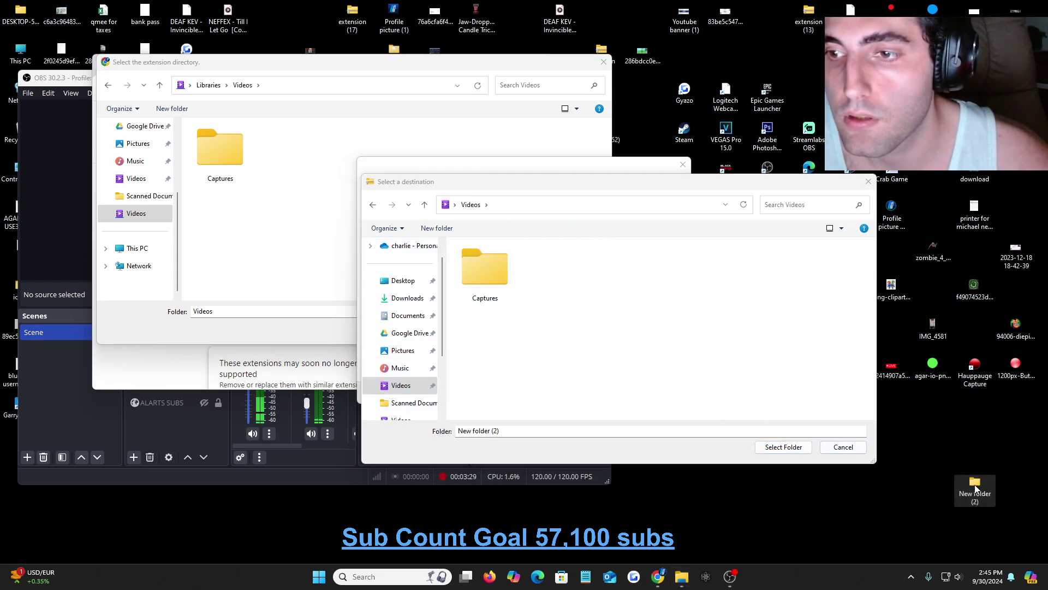
double_click(975, 487)
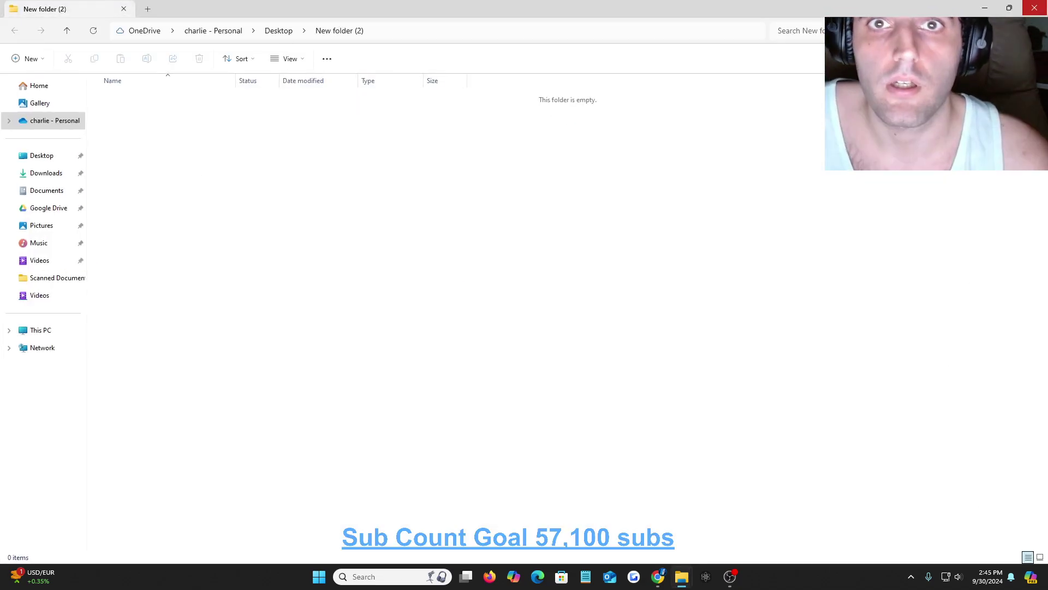
click(1034, 11)
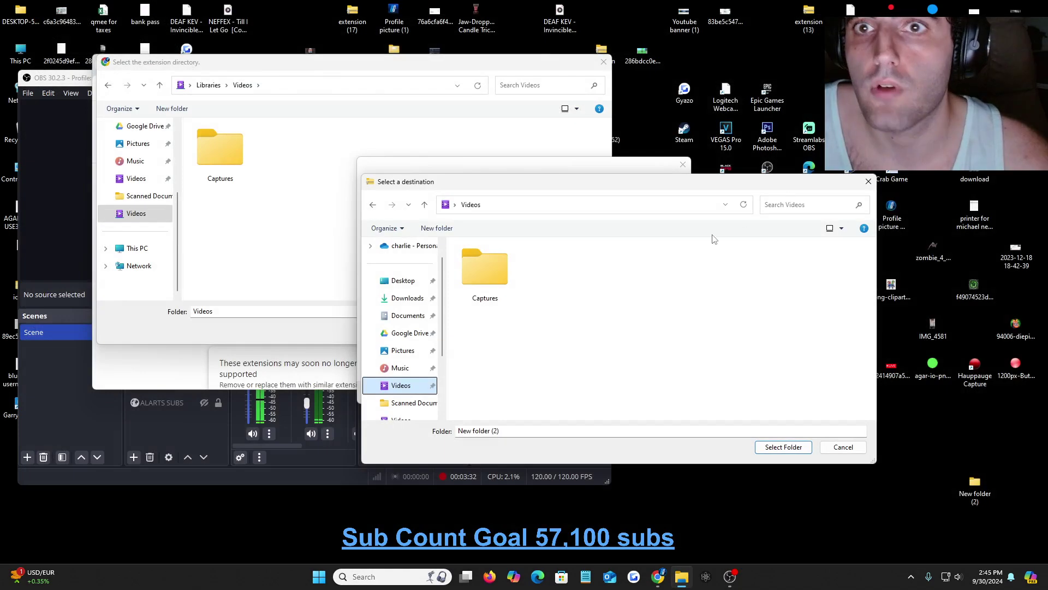
click(868, 182)
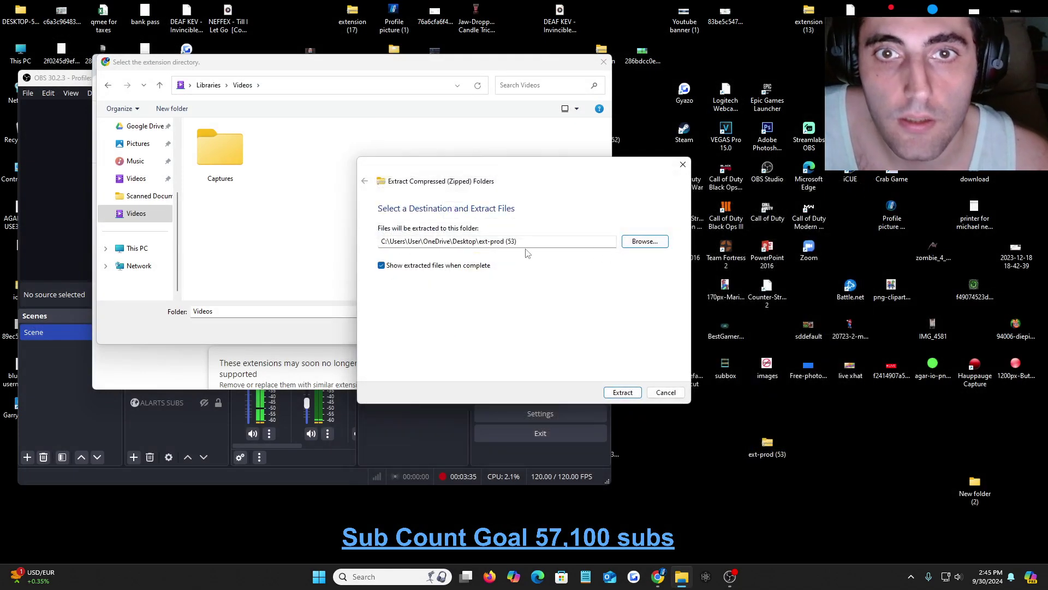
Choose Videos > New folder (2) as the extraction destination and extract the archive.
click(639, 241)
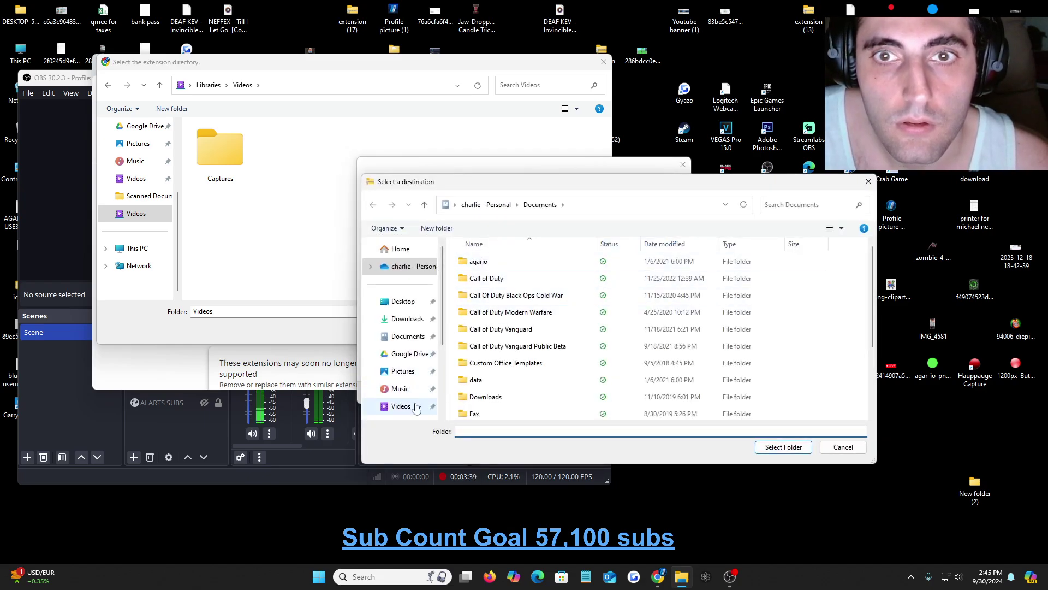
click(320, 176)
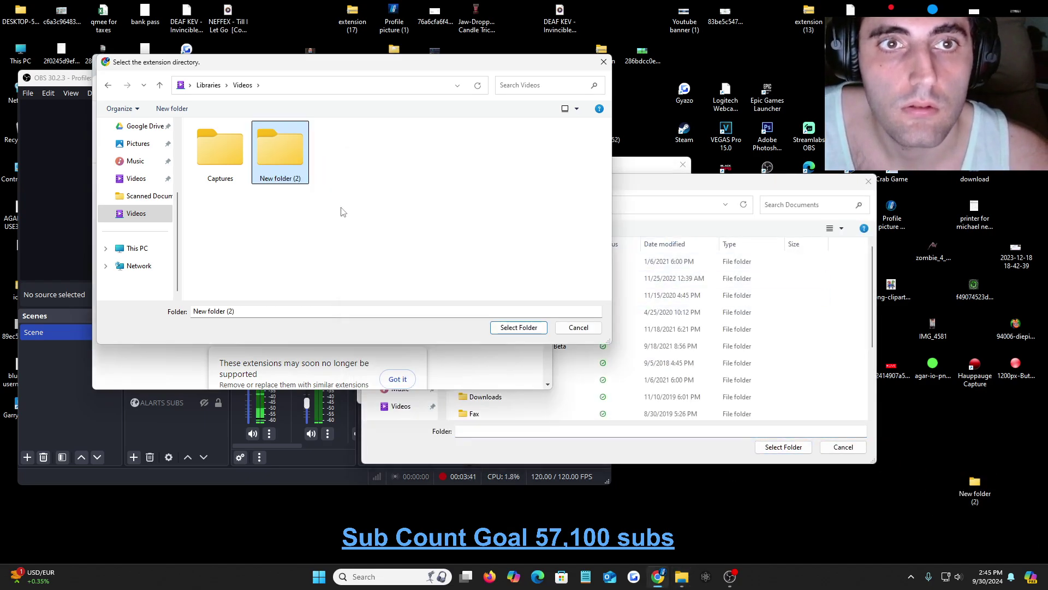
click(511, 414)
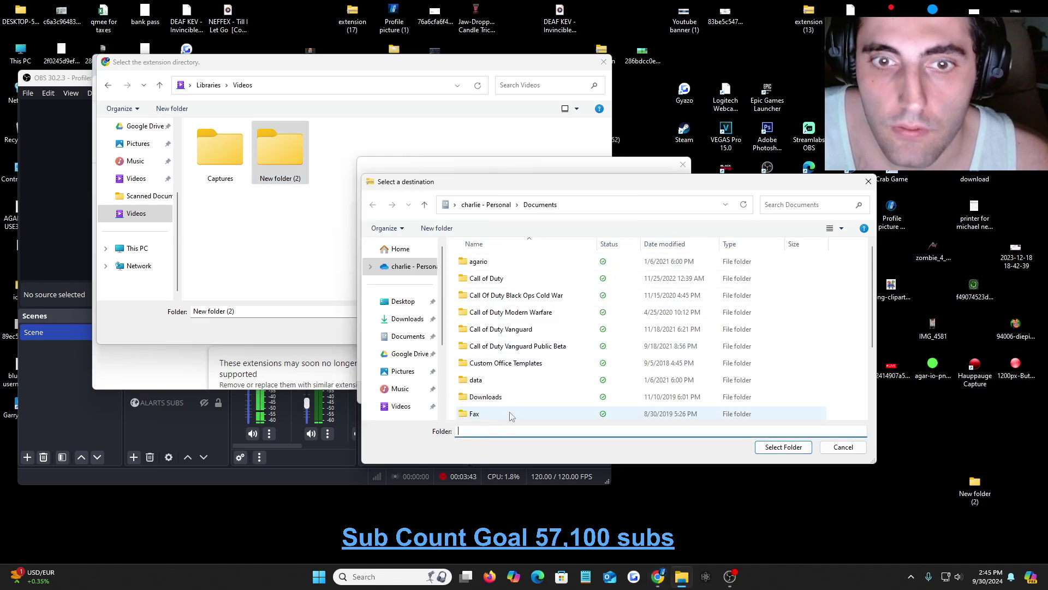
click(401, 406)
click(564, 300)
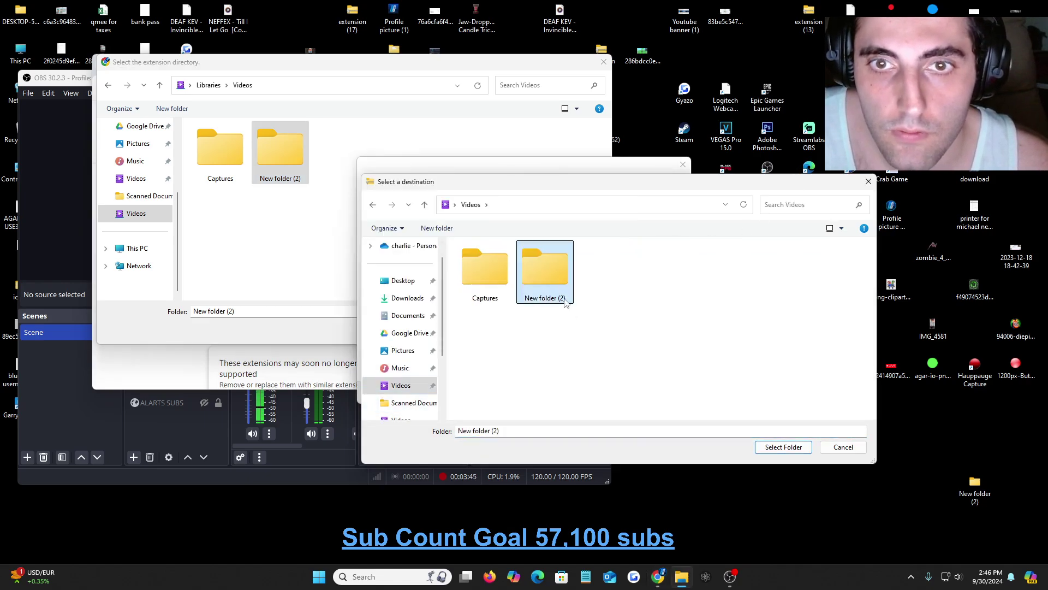
click(784, 447)
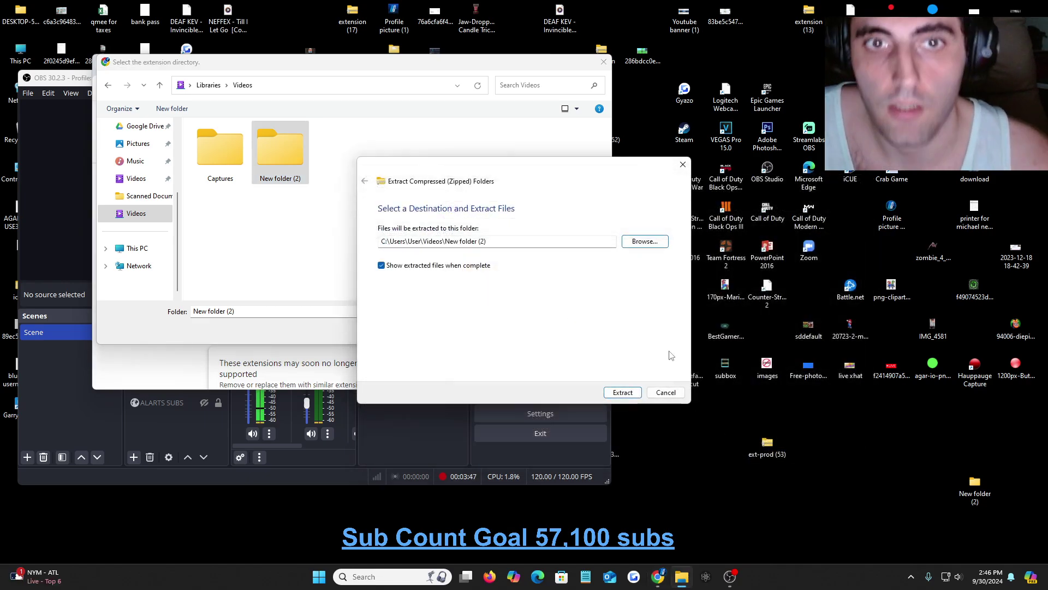
click(625, 393)
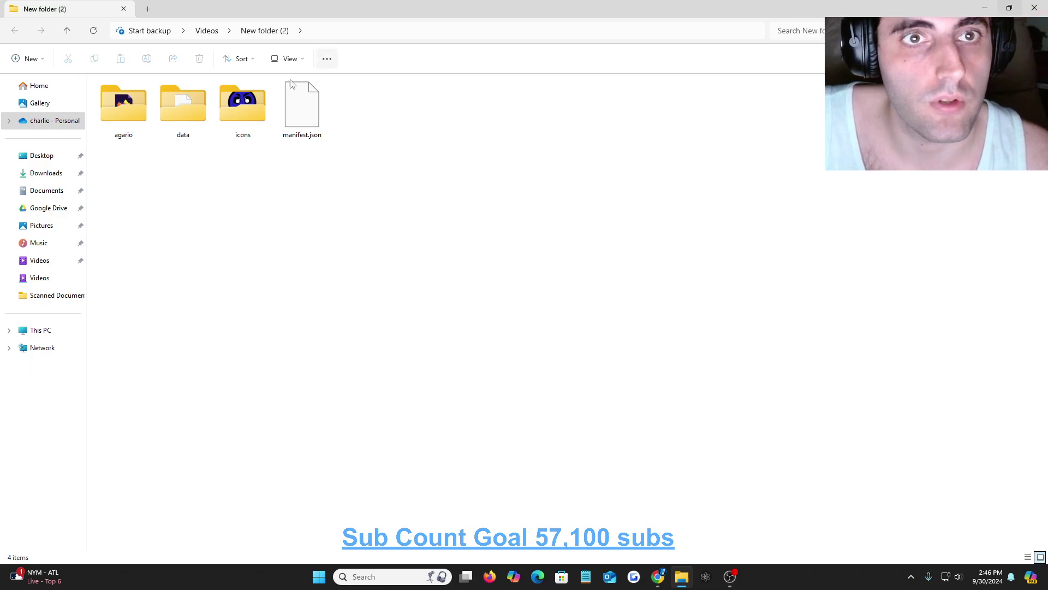
Close the extracted-files window and the extension folder picker, returning to Chrome's Extensions window.
click(984, 8)
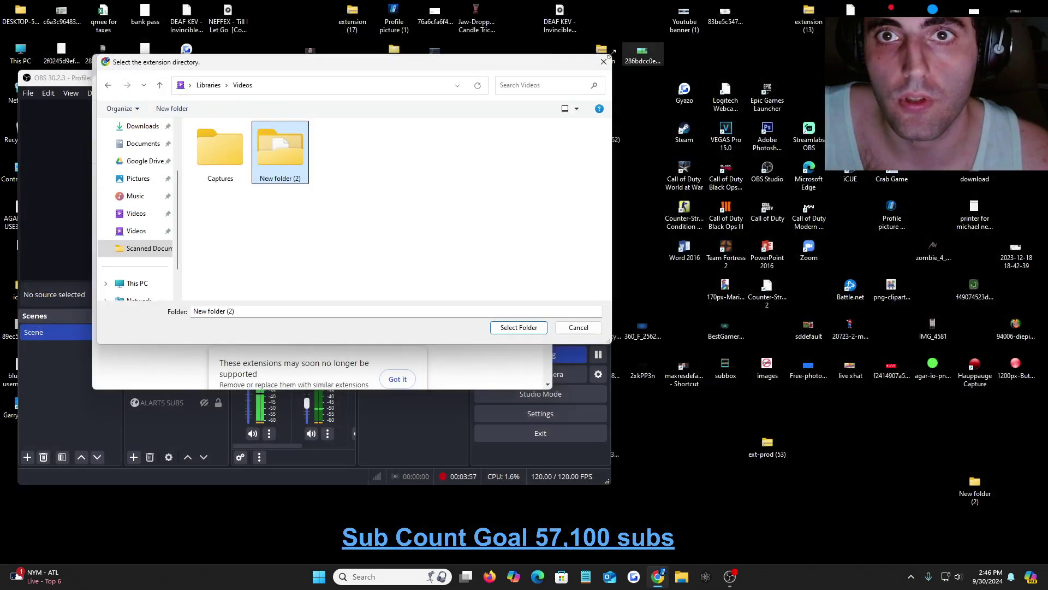
click(599, 78)
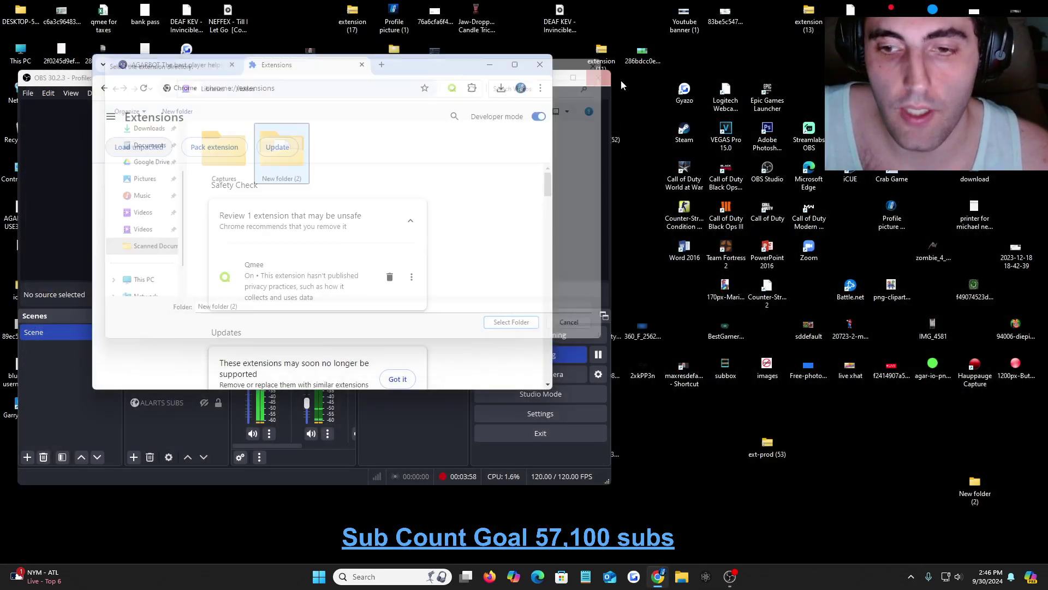
click(665, 583)
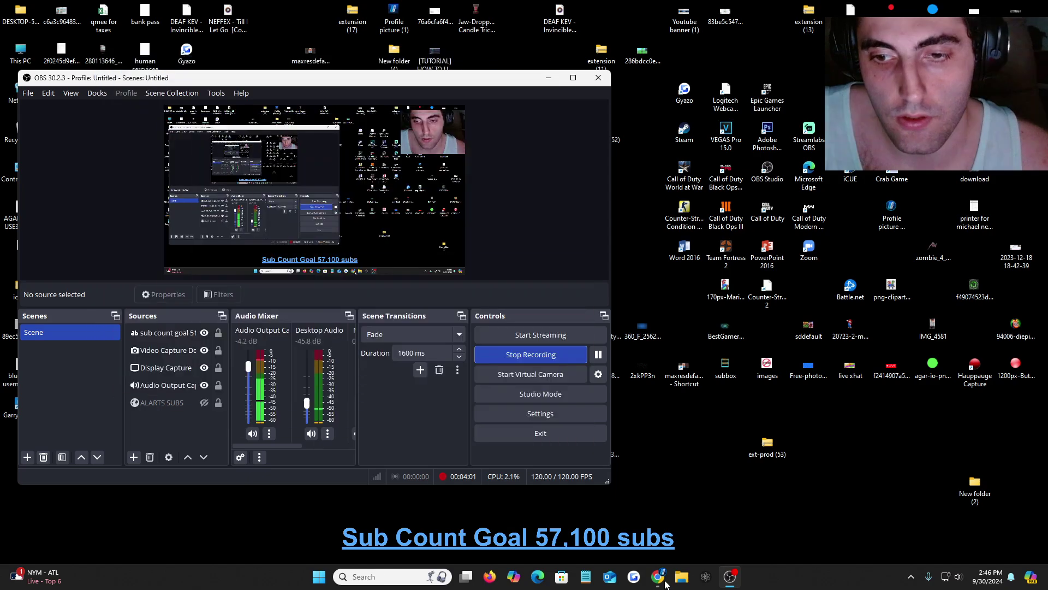
click(663, 583)
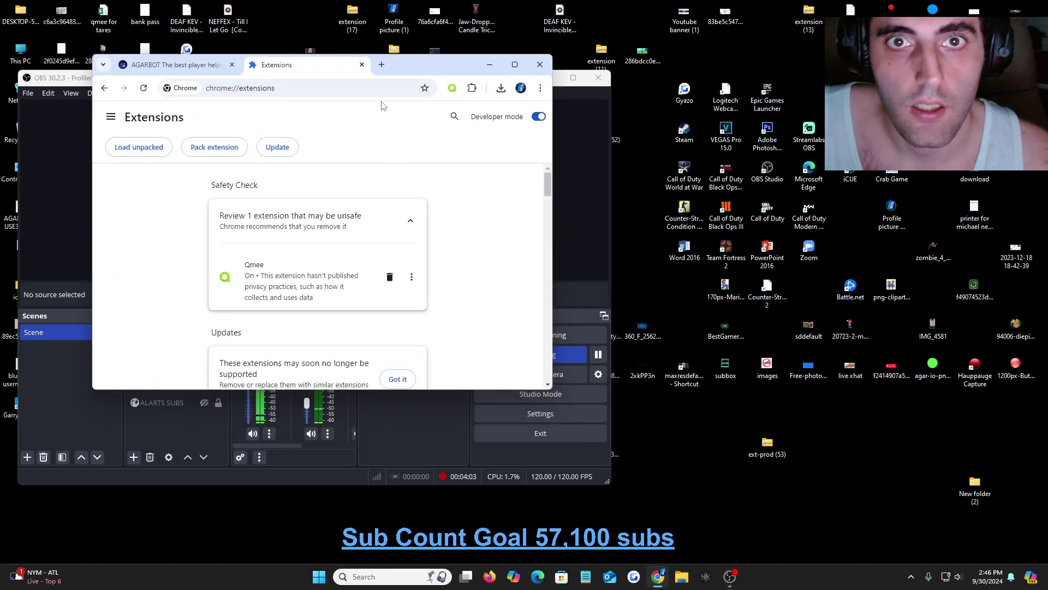
Drag New folder (2), then ext-prod (53), onto the extensions page to load them unpacked.
double_click(409, 73)
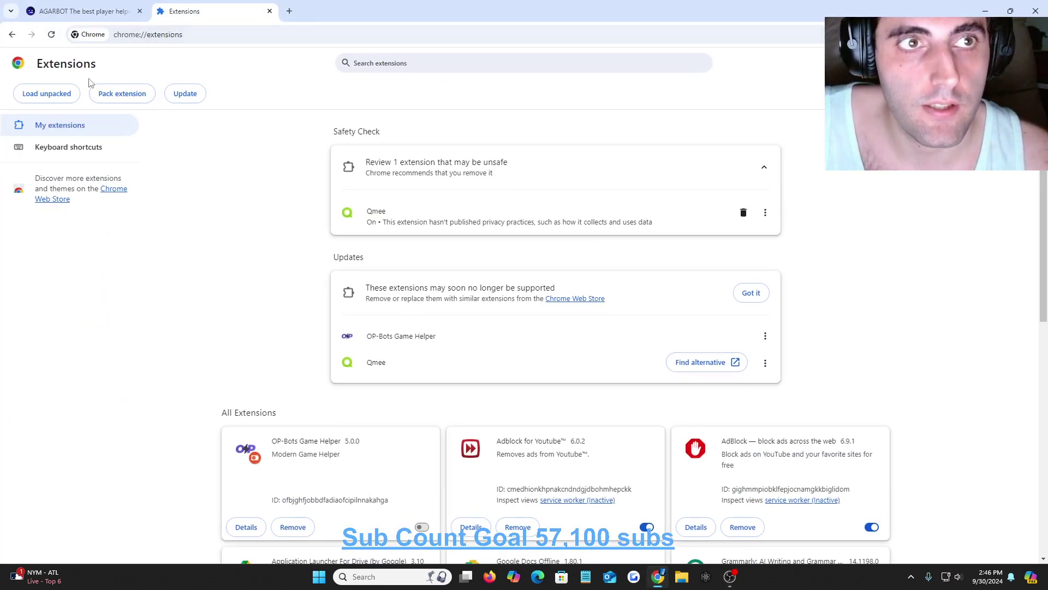
drag(601, 9, 437, 90)
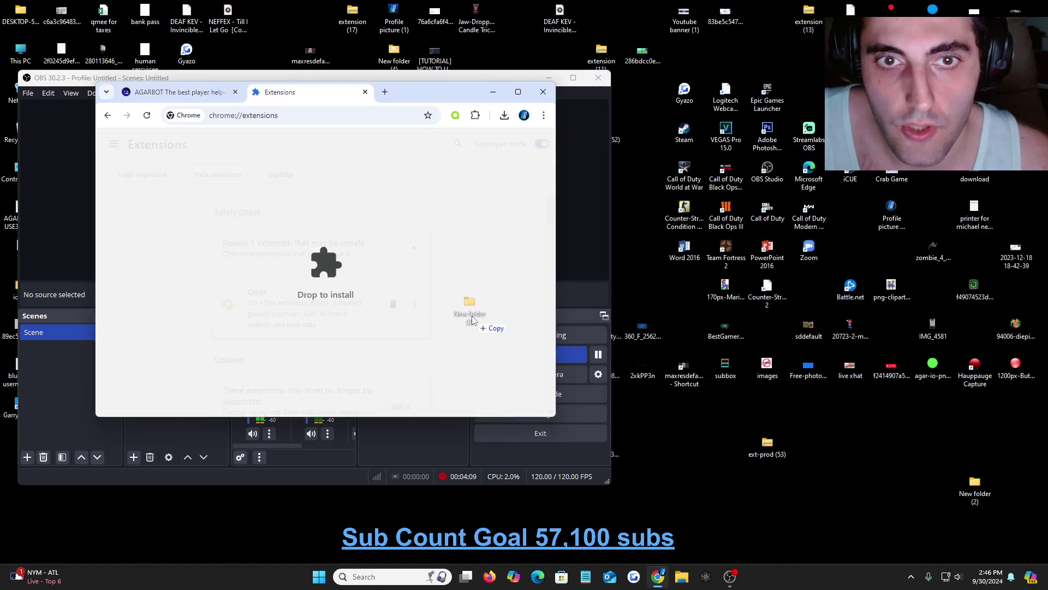
drag(987, 506, 471, 319)
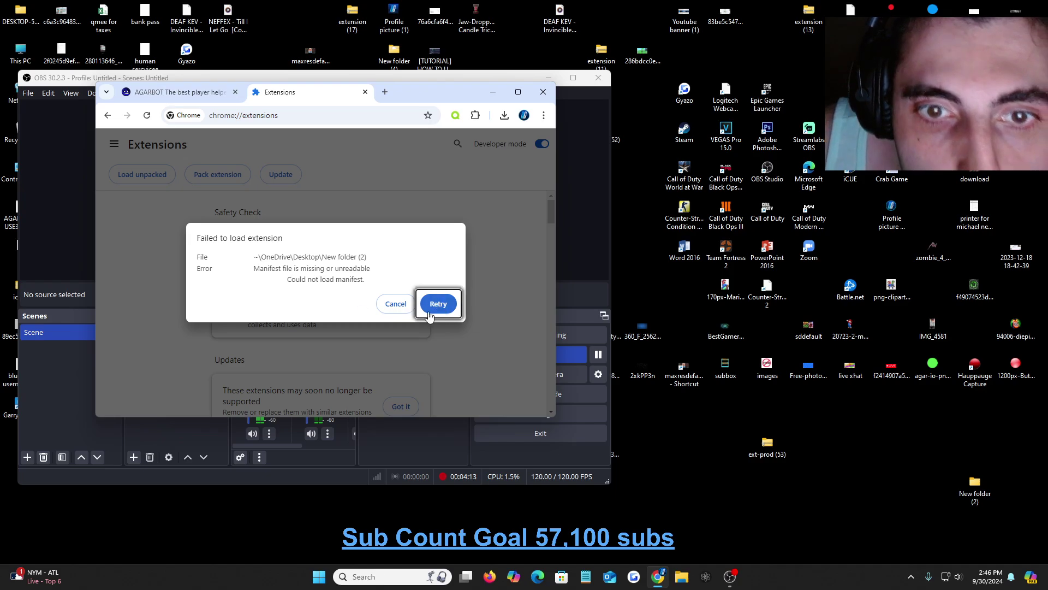
click(440, 306)
mouse_move(767, 443)
mouse_down()
mouse_move(574, 407)
mouse_move(488, 338)
mouse_up()
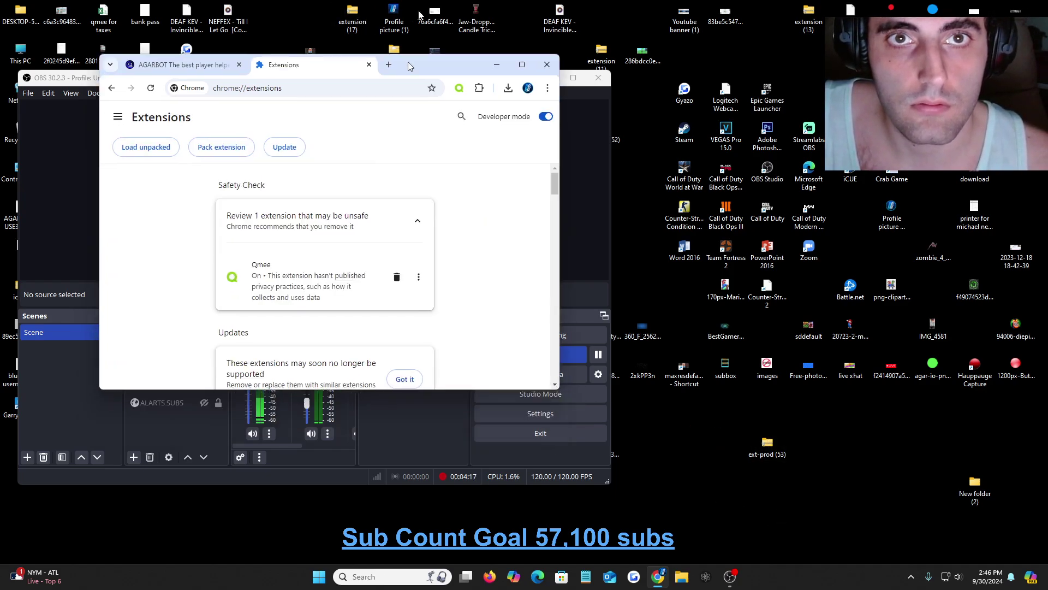
Maximize the extensions page showing Agarbot.ovh Bots for agar.io 1.1.2 enabled.
drag(401, 85, 401, 1)
scroll(468, 308, down, 3)
click(1010, 10)
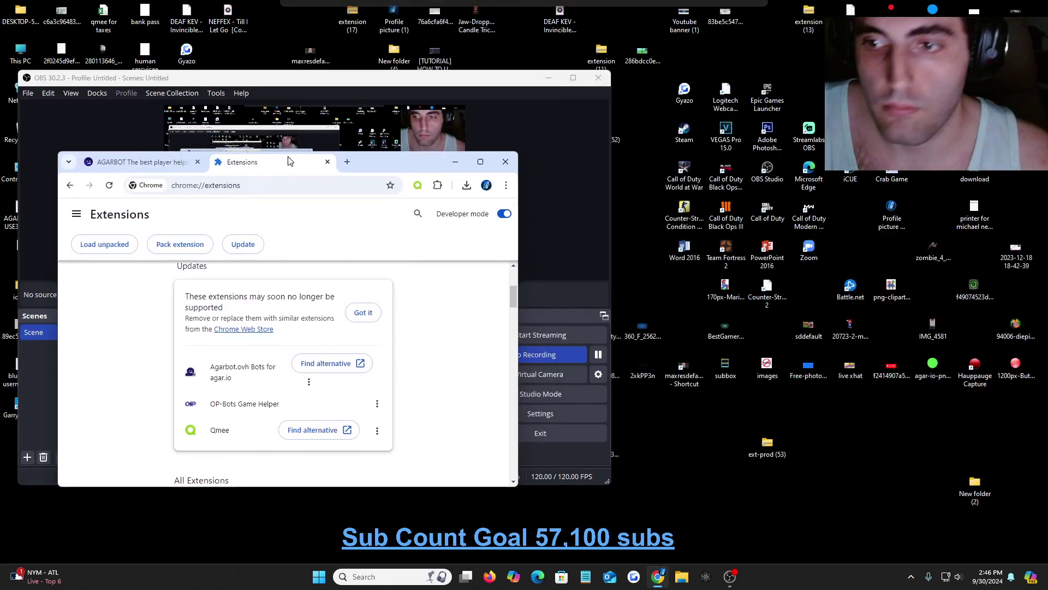
right_click(984, 505)
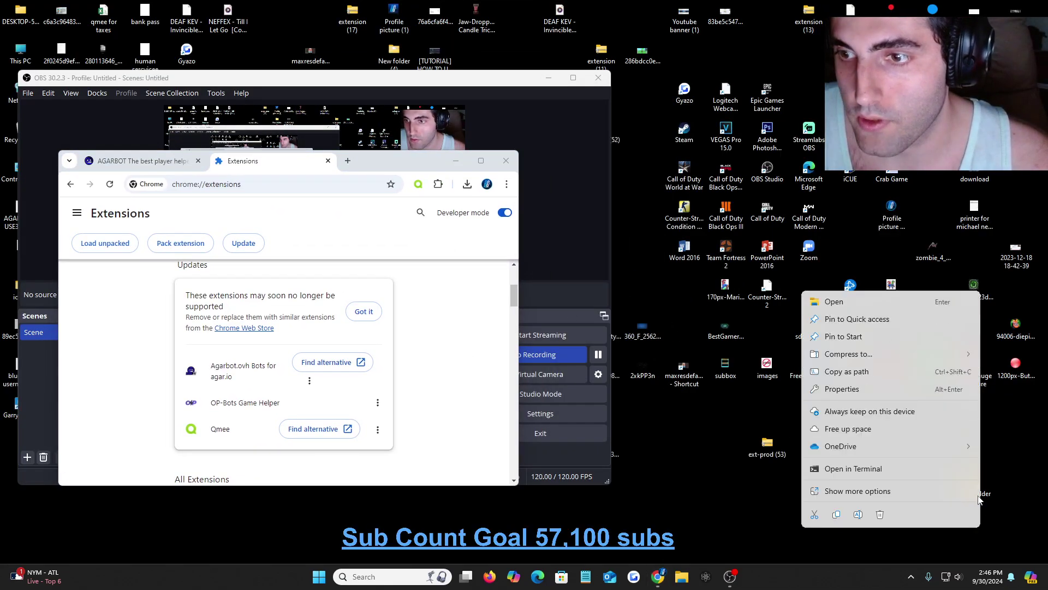
click(983, 489)
right_click(984, 494)
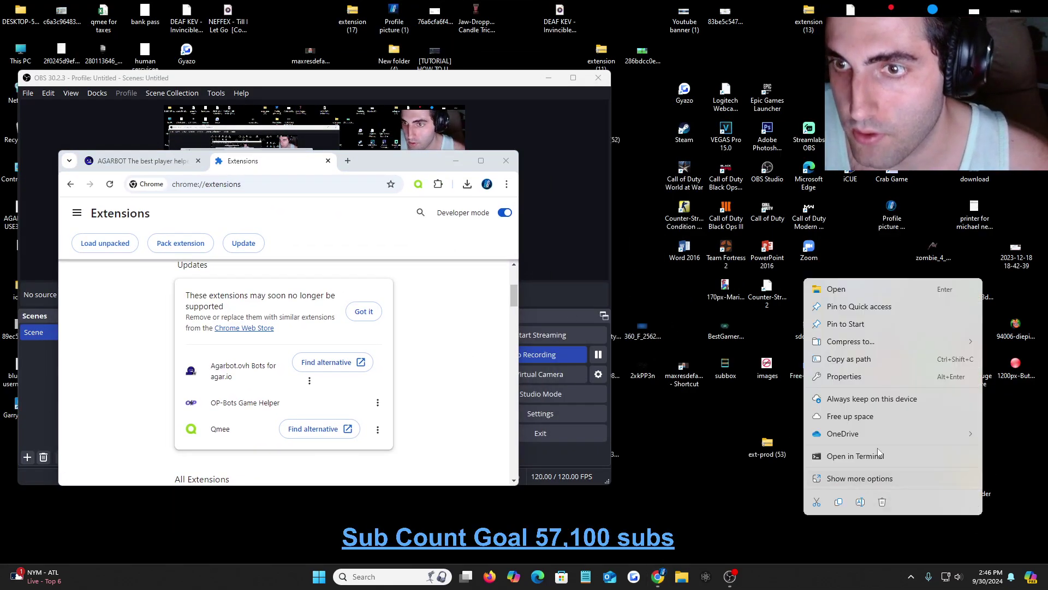
click(769, 487)
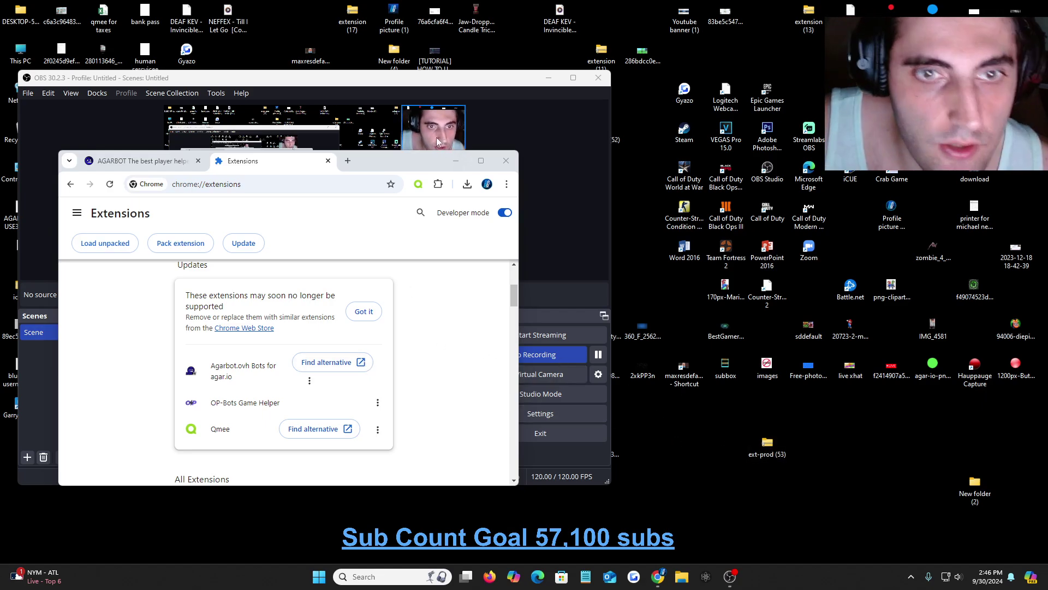
click(481, 160)
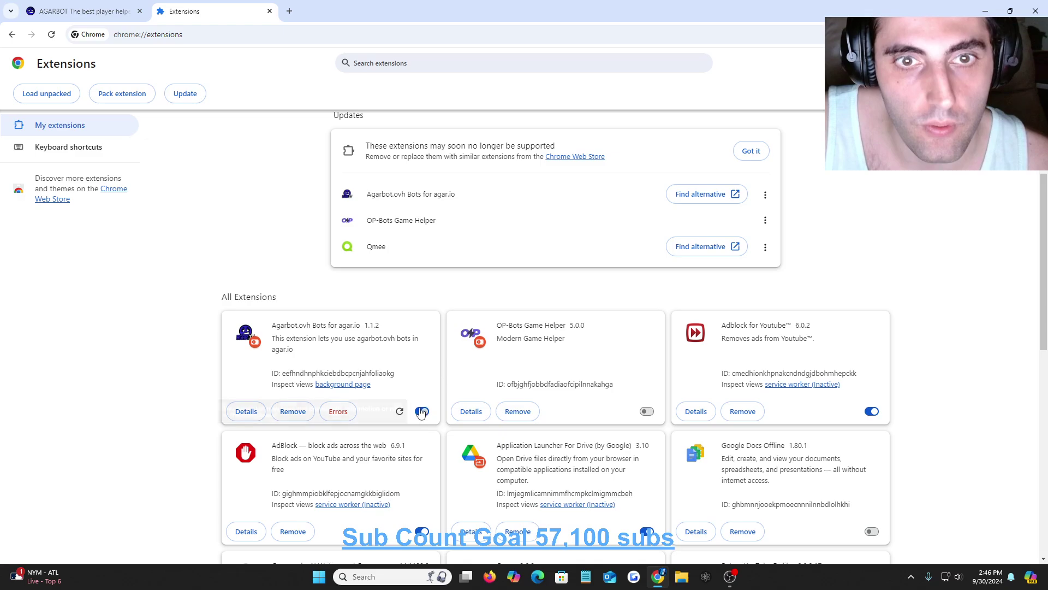
double_click(519, 6)
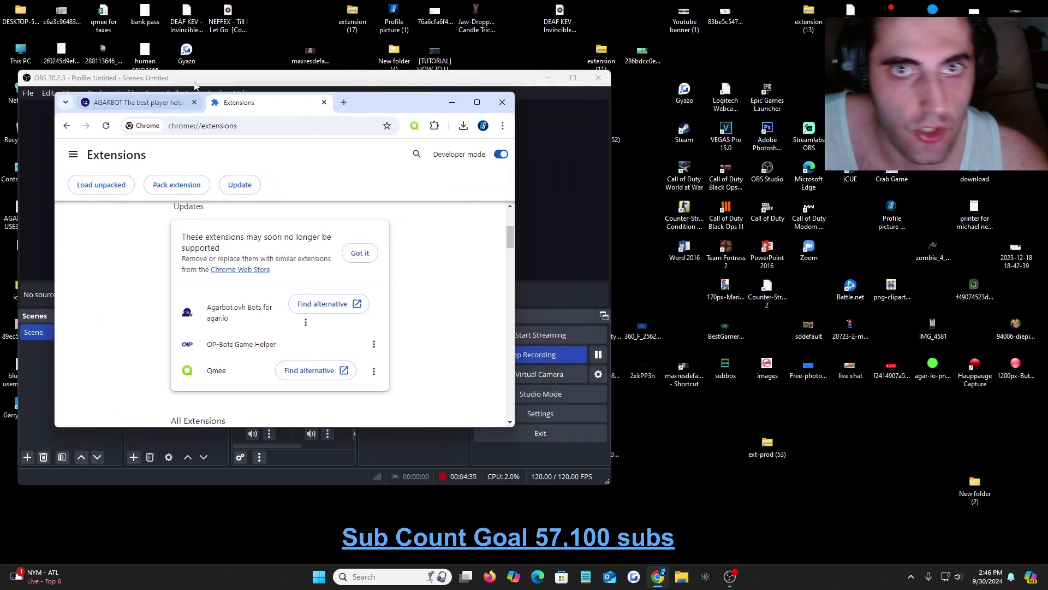
double_click(389, 105)
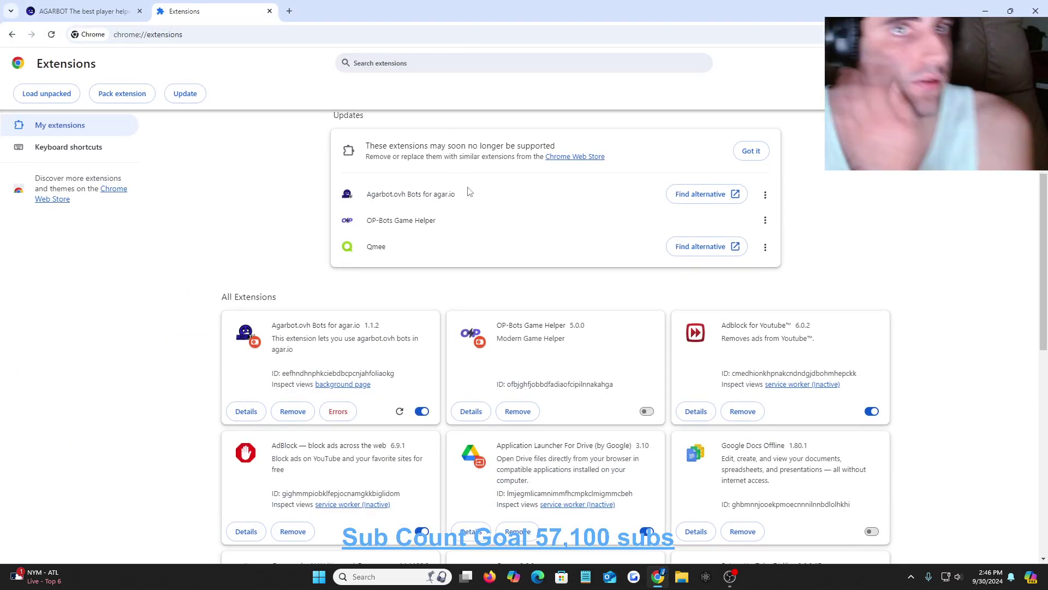
On the AGARBOT hub tab, follow the Tampermonkey link to the Delta v7.3 userscript install page.
click(131, 12)
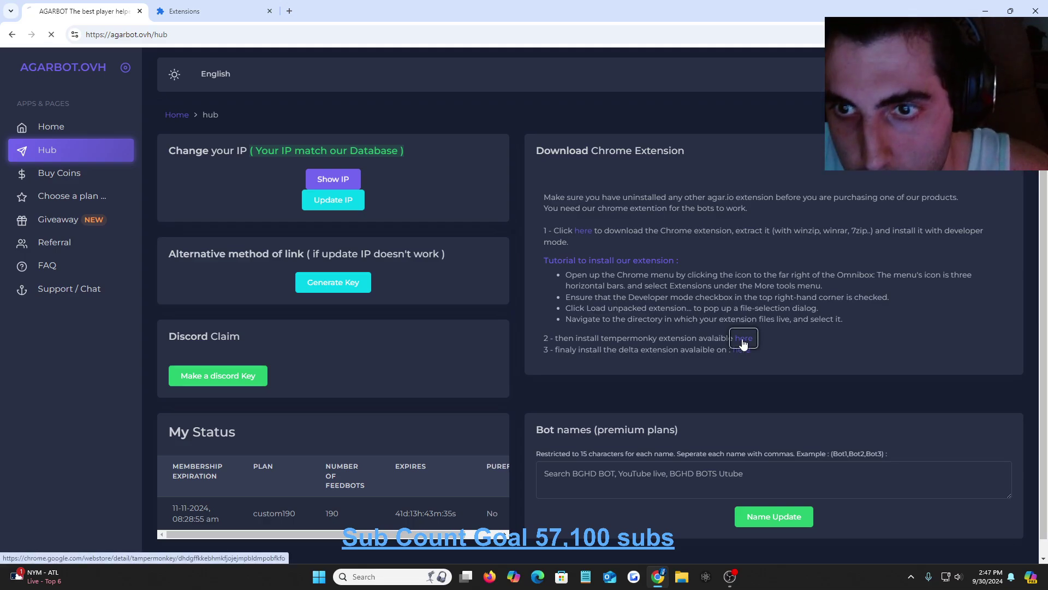
click(743, 338)
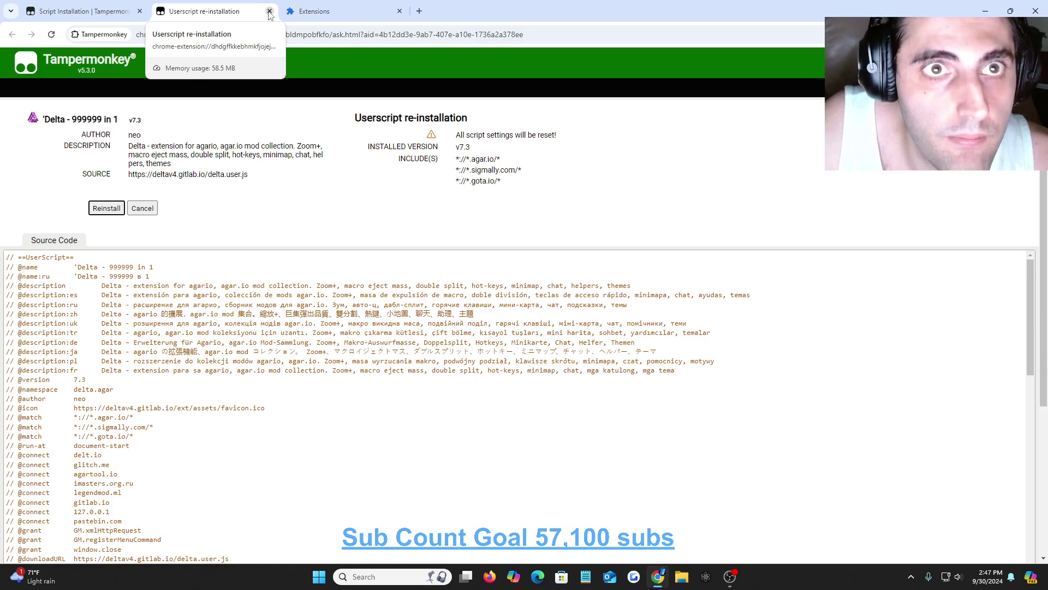
Close the re-installation and Extensions tabs, search 'agarbot ovh' and open the agarbot.ovh home page.
click(269, 12)
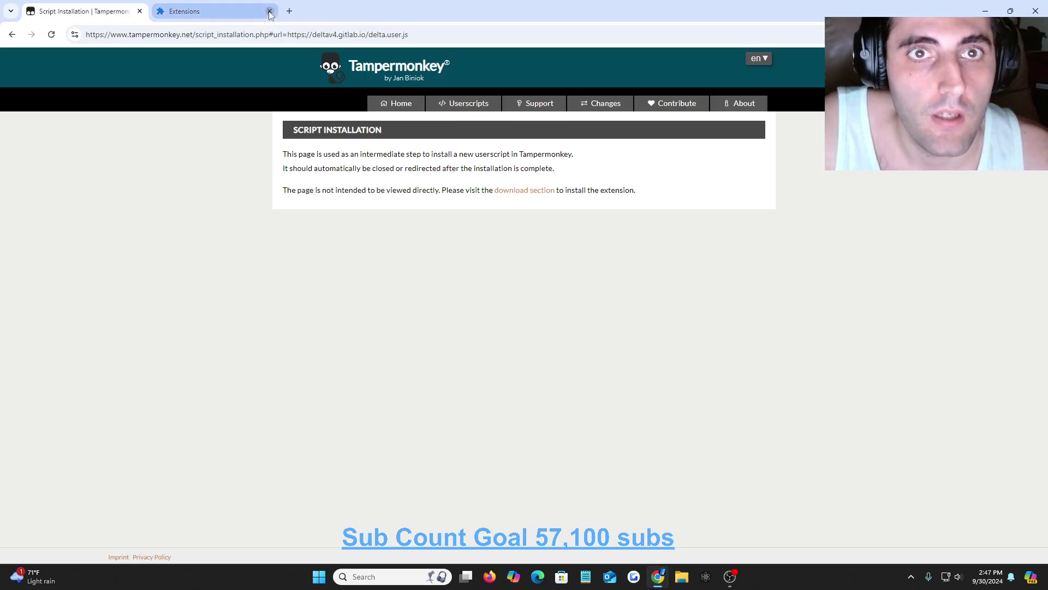
click(269, 11)
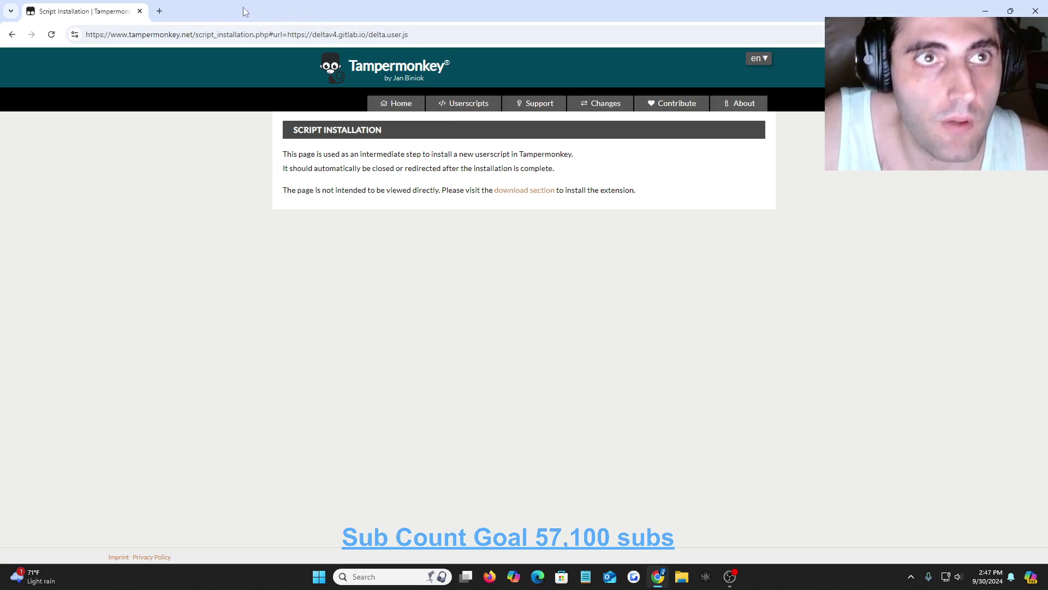
click(163, 36)
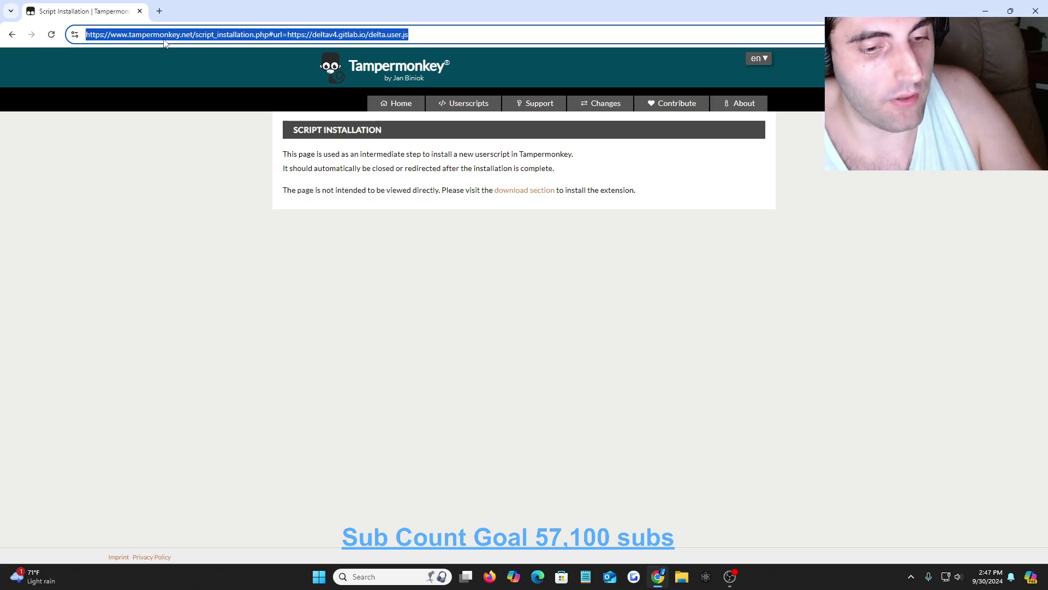
text(agar)
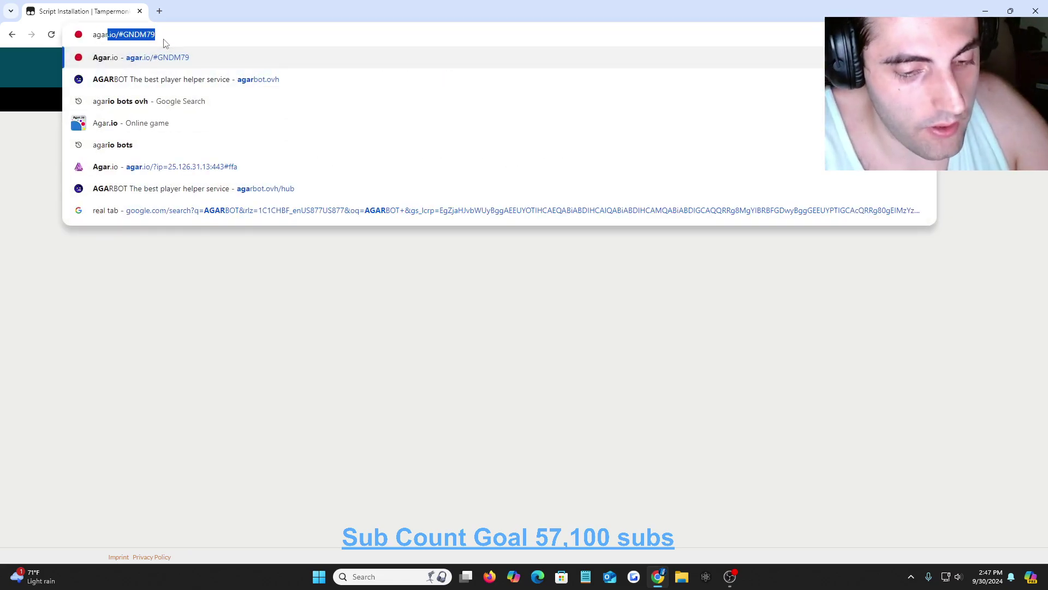
text(bot ovh)
key(Return)
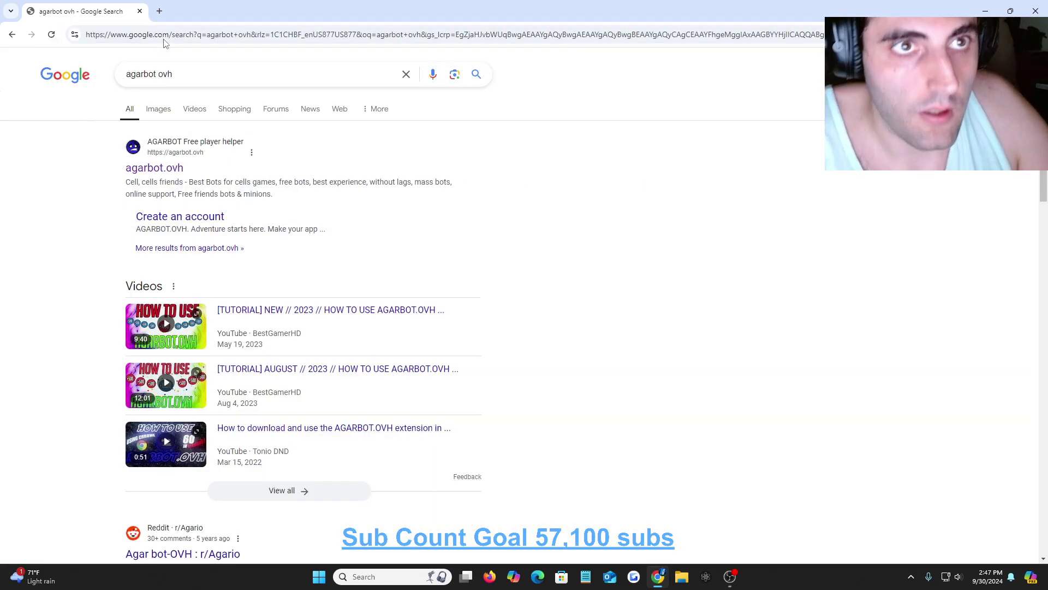
click(173, 167)
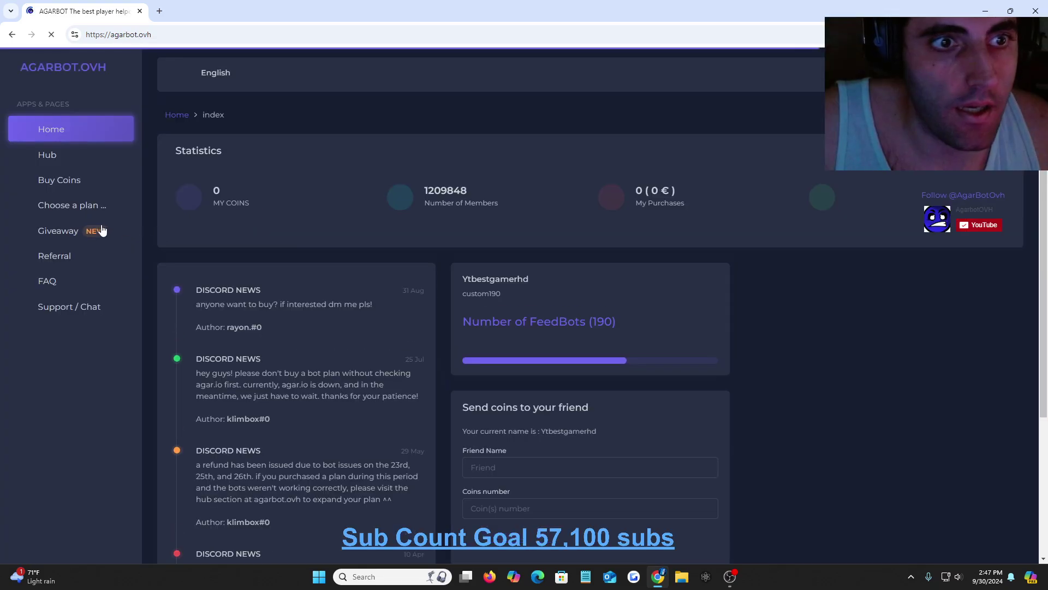
Open the Buy Coins page and browse the coin packs from 100 to 11500 coins.
click(89, 187)
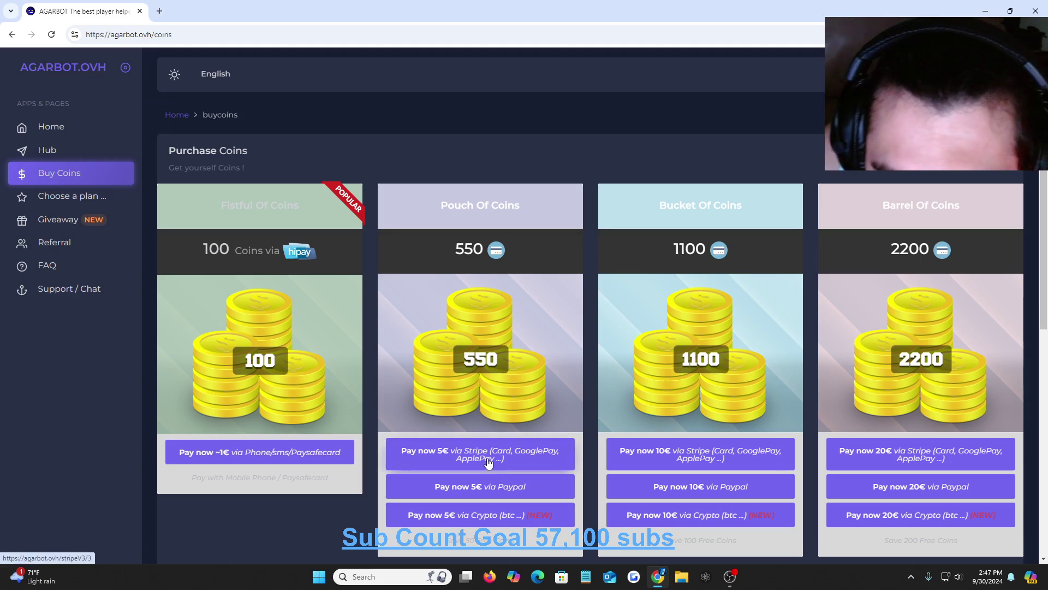
scroll(491, 470, down, 1)
scroll(469, 465, down, 3)
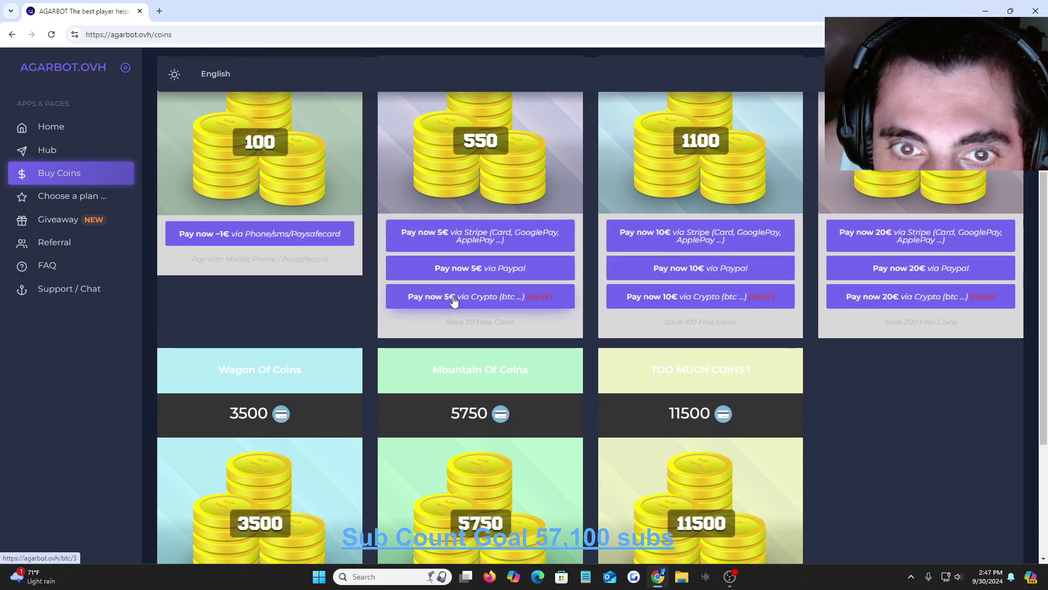
scroll(513, 481, up, 4)
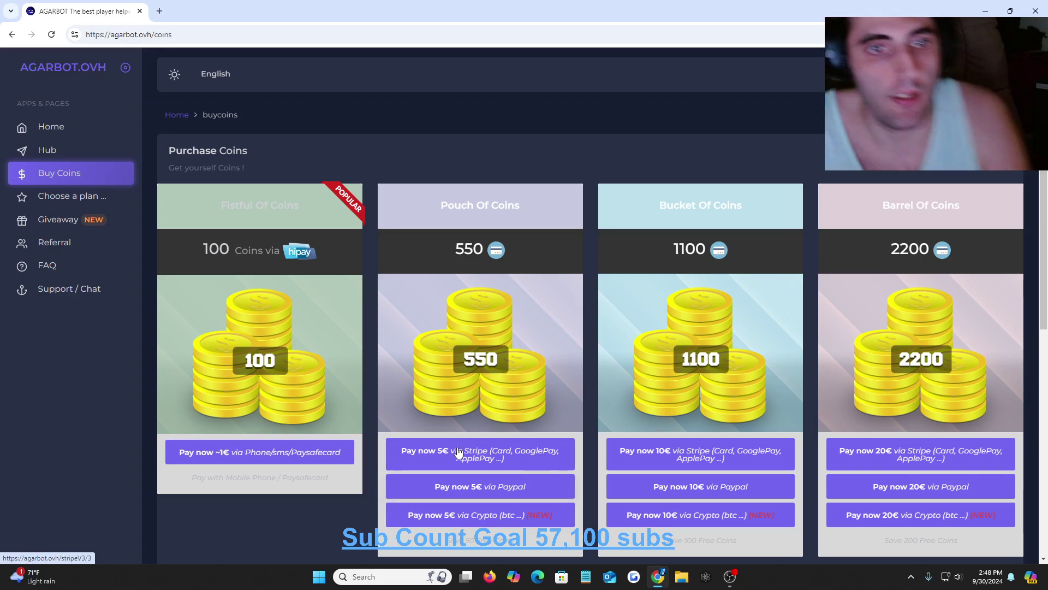
scroll(932, 287, down, 3)
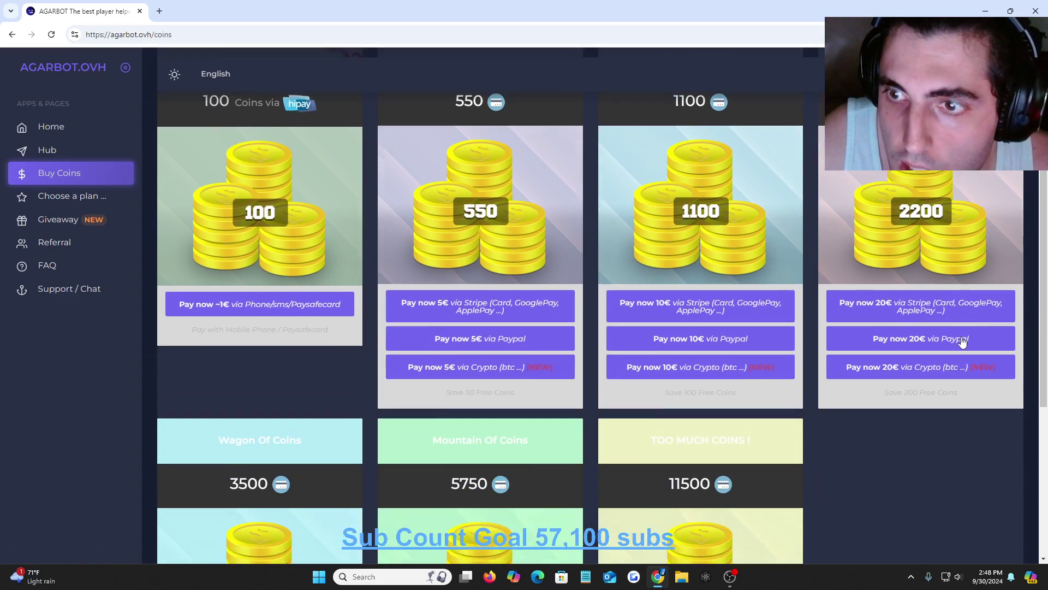
scroll(621, 431, down, 4)
scroll(732, 477, down, 1)
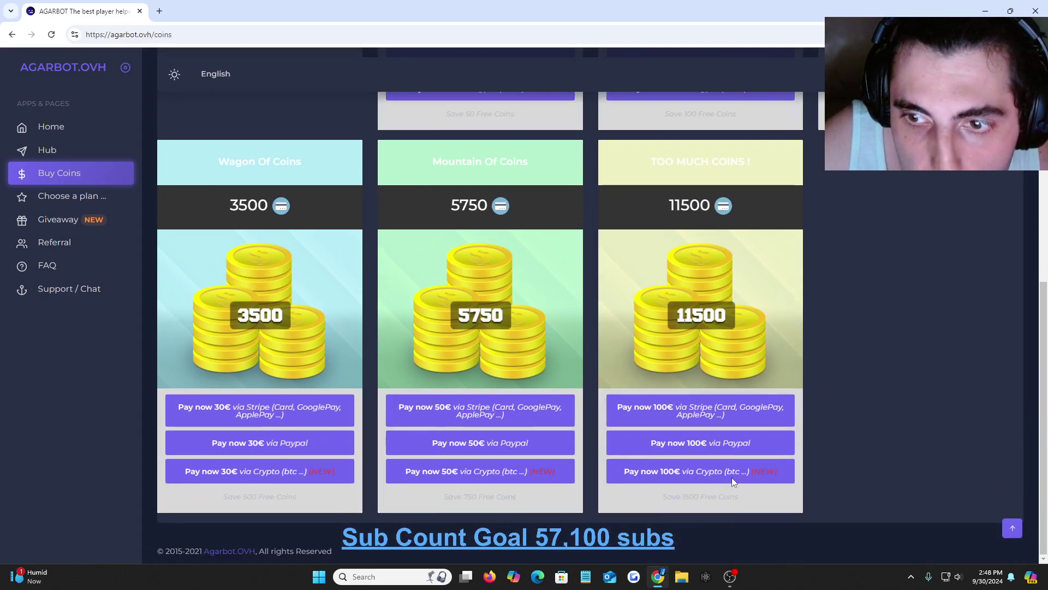
scroll(696, 438, up, 5)
scroll(696, 439, up, 3)
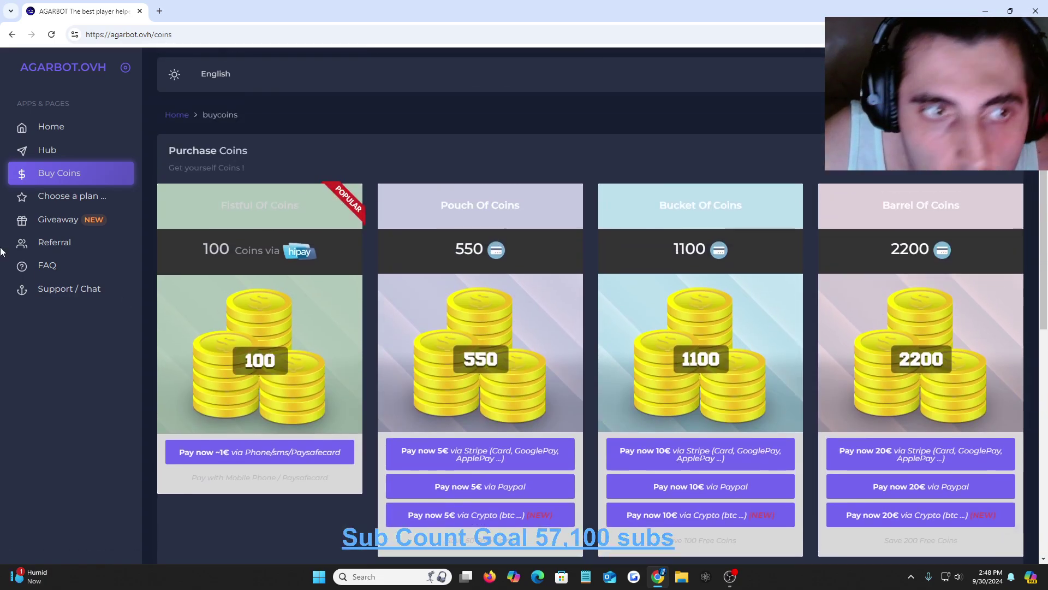
Open the plan selection page and review the bot-count options without changing them.
click(83, 208)
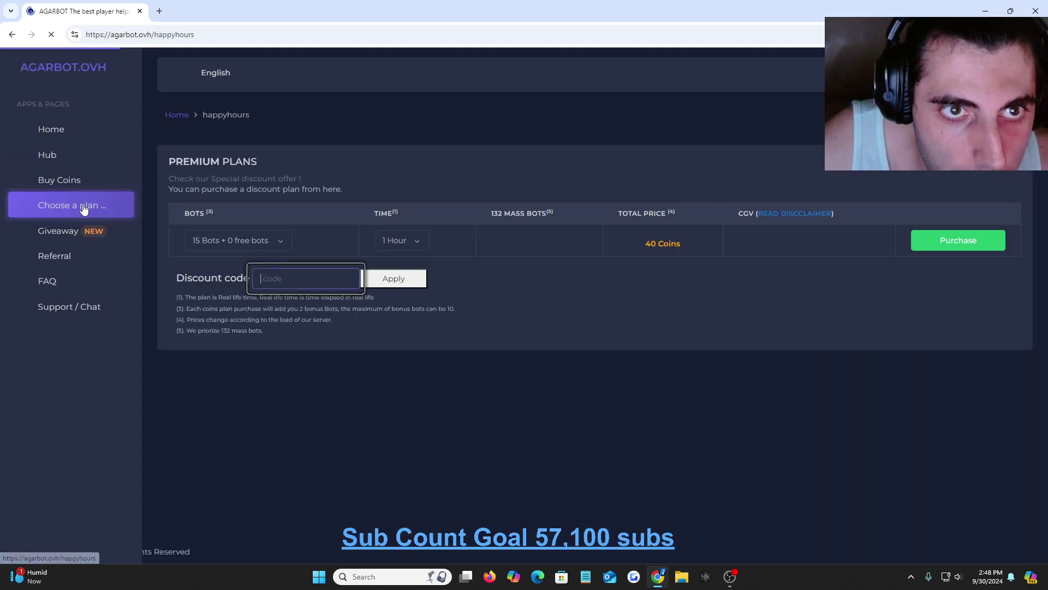
click(300, 283)
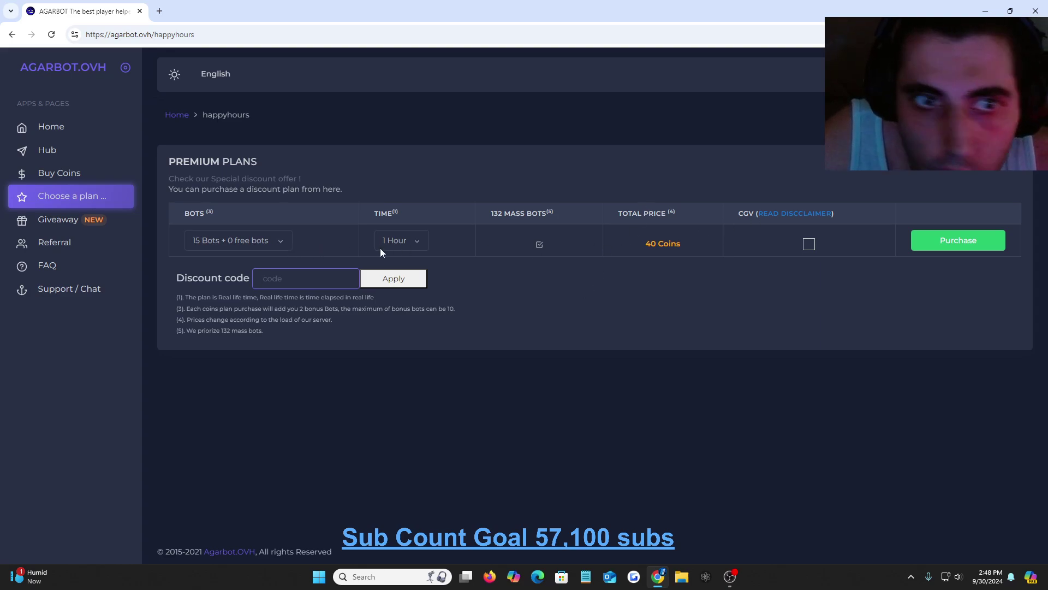
click(276, 252)
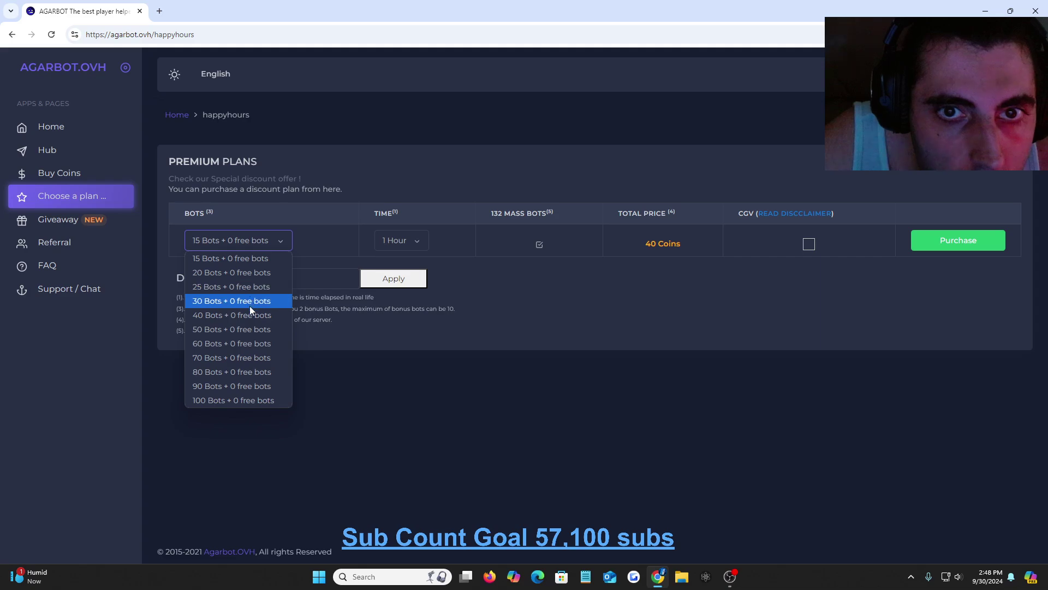
click(414, 241)
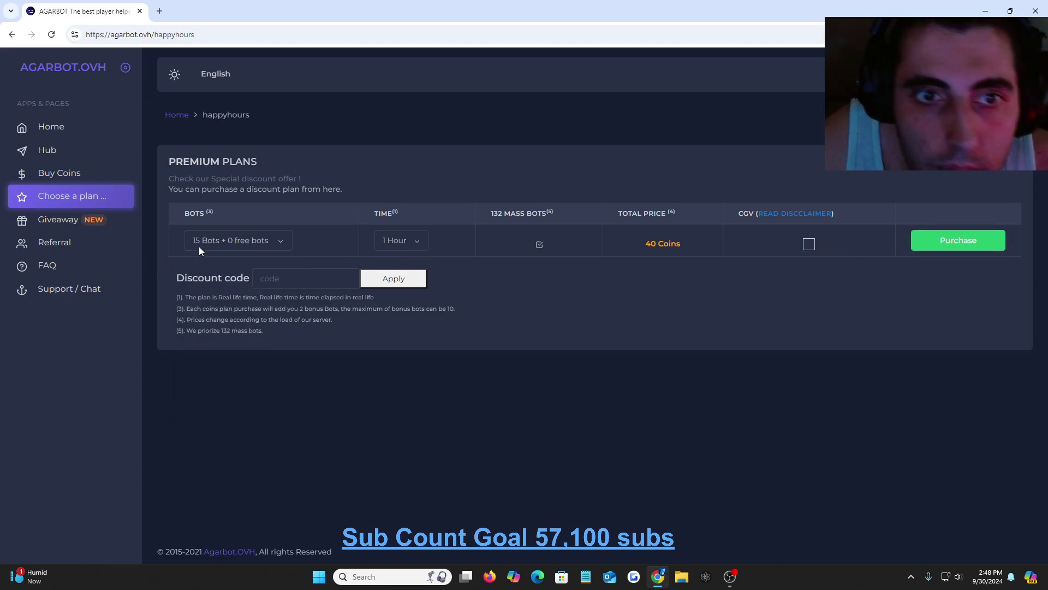
click(222, 240)
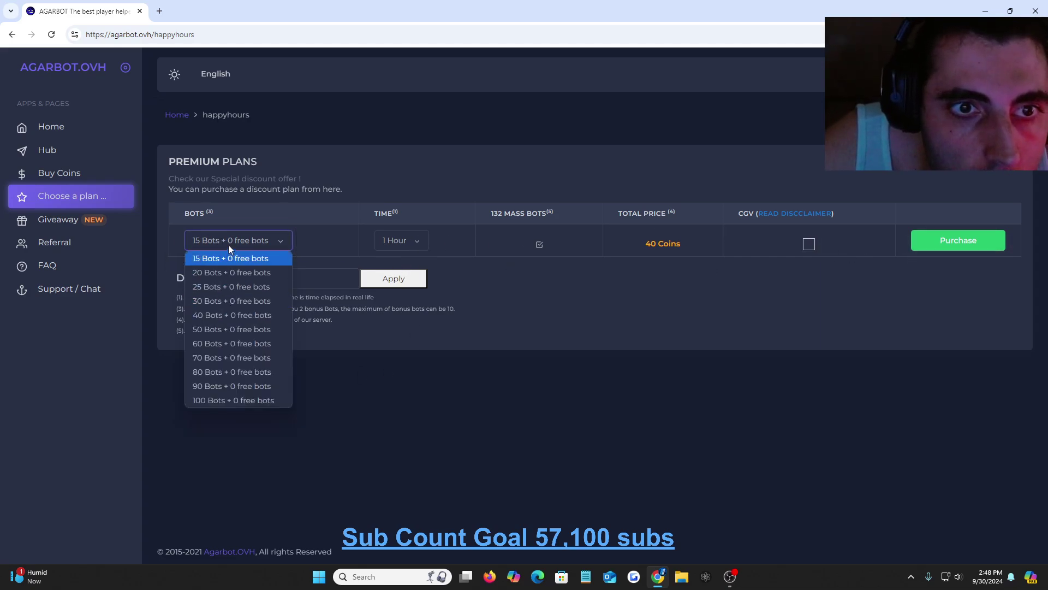
click(229, 241)
Revisit Buy Coins, then return to the plans keeping 15 bots for 1 hour at 40 coins.
click(75, 173)
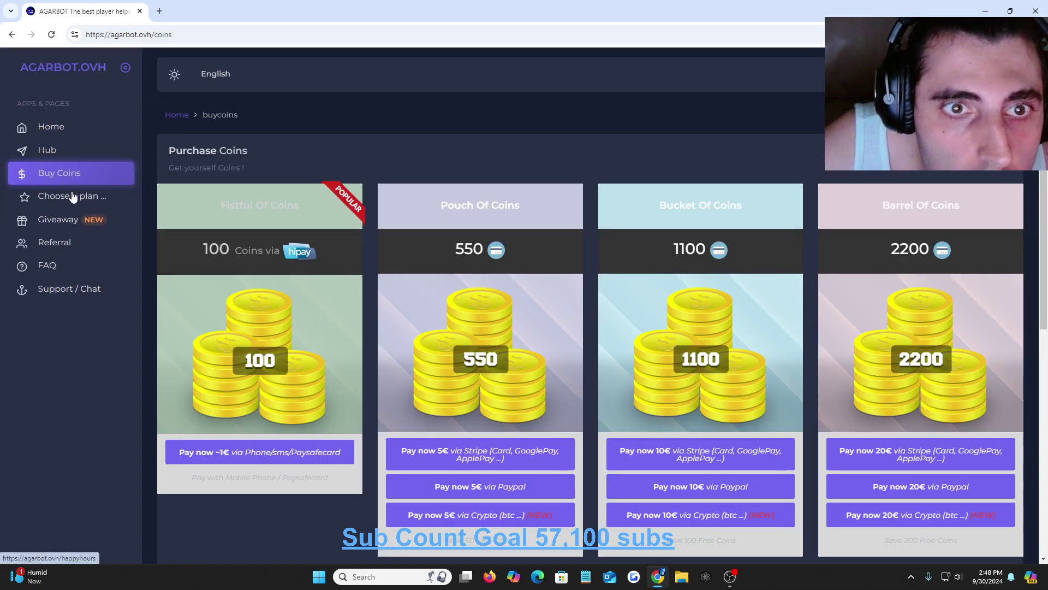
click(73, 196)
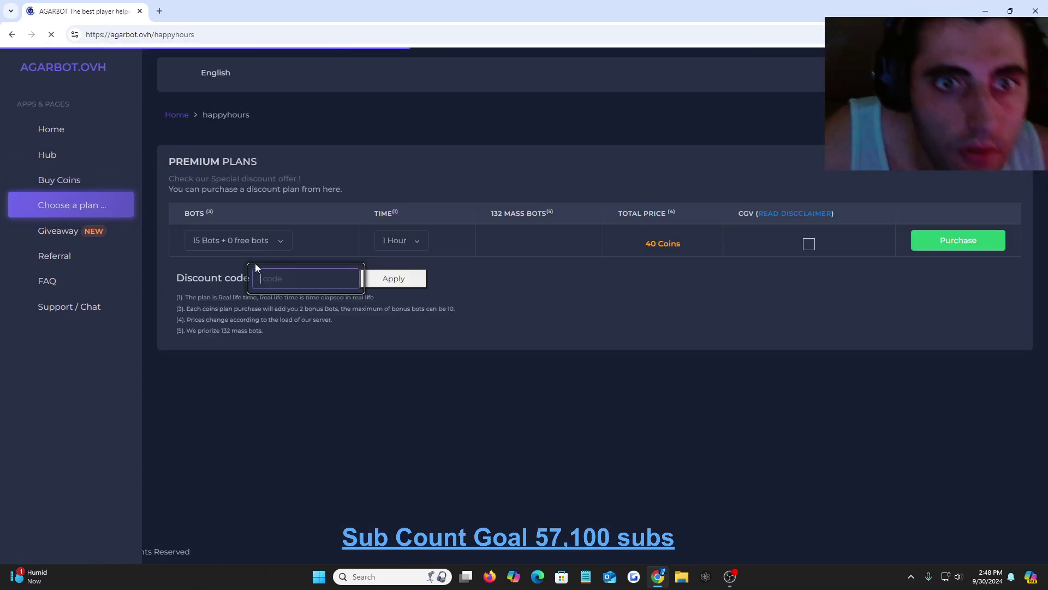
click(245, 242)
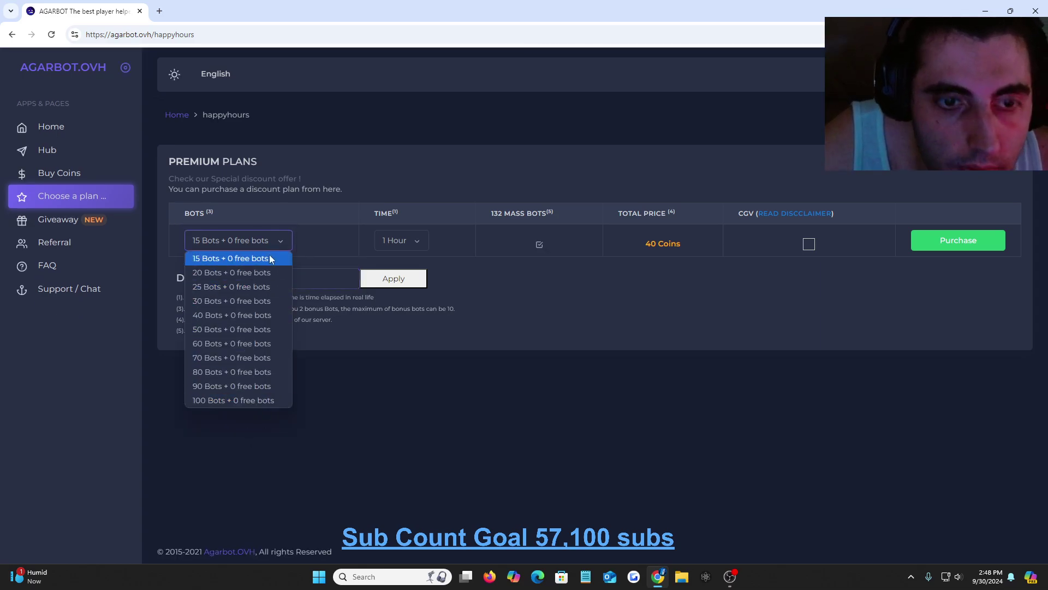
click(260, 237)
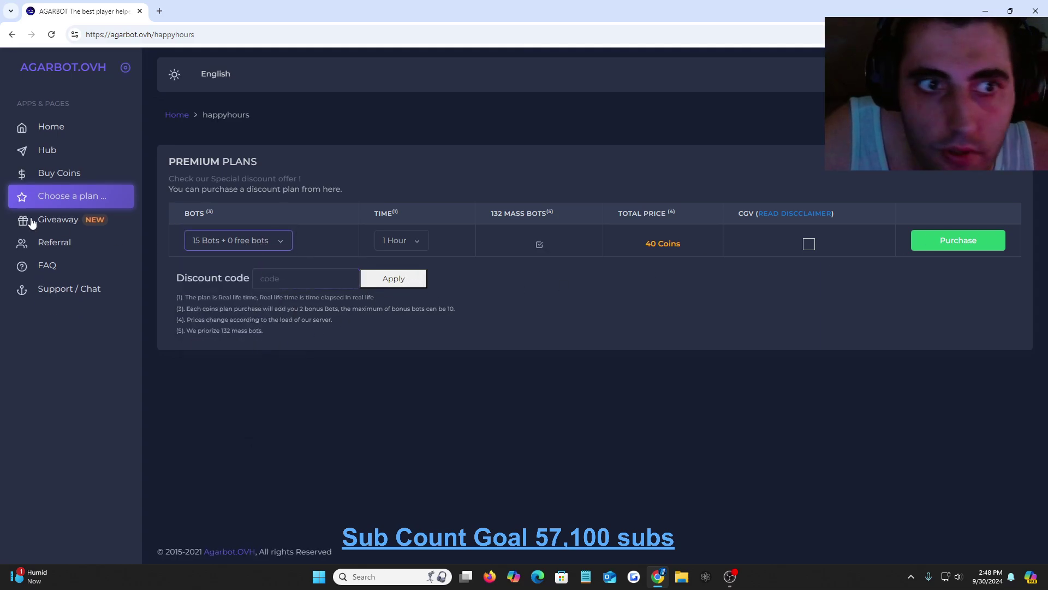
Return to the Hub page showing the custom190 plan with 190 feedbots.
click(76, 158)
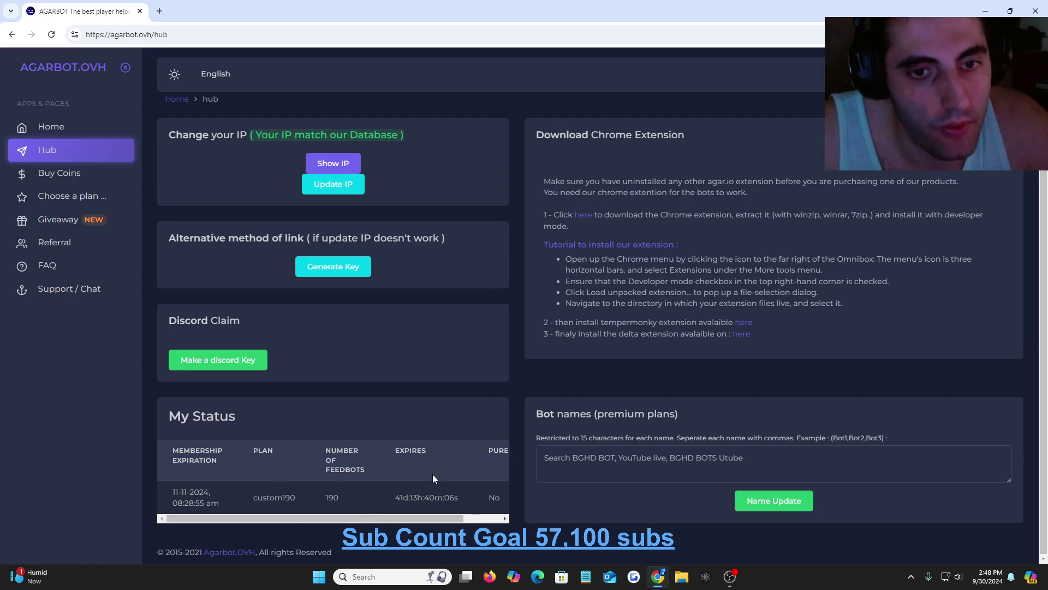
Search 'delta agario', close that tab, and load agar.io from the bookmark in a new tab.
click(165, 9)
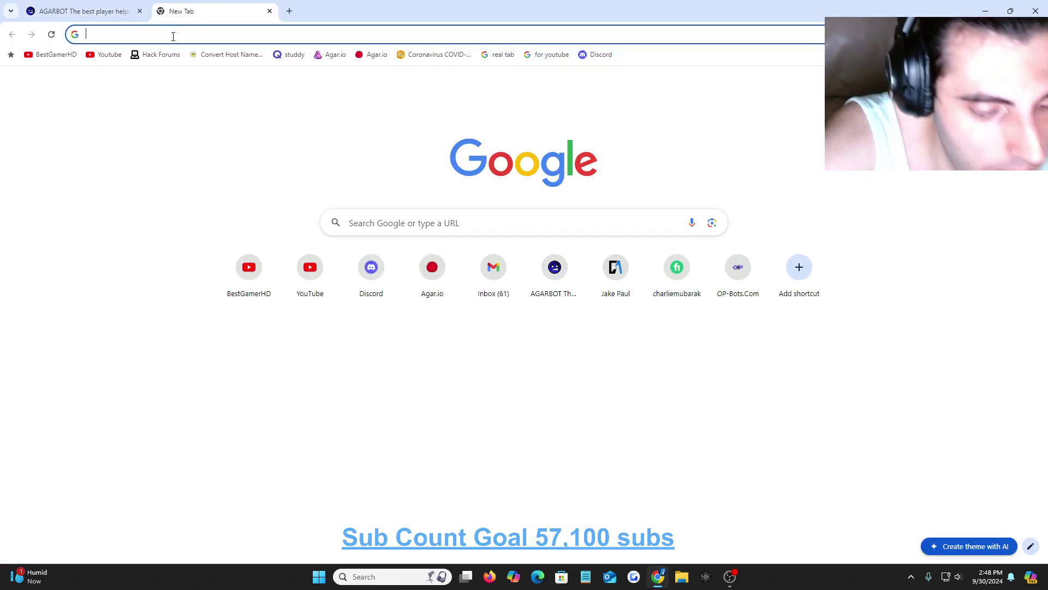
text(delta agario)
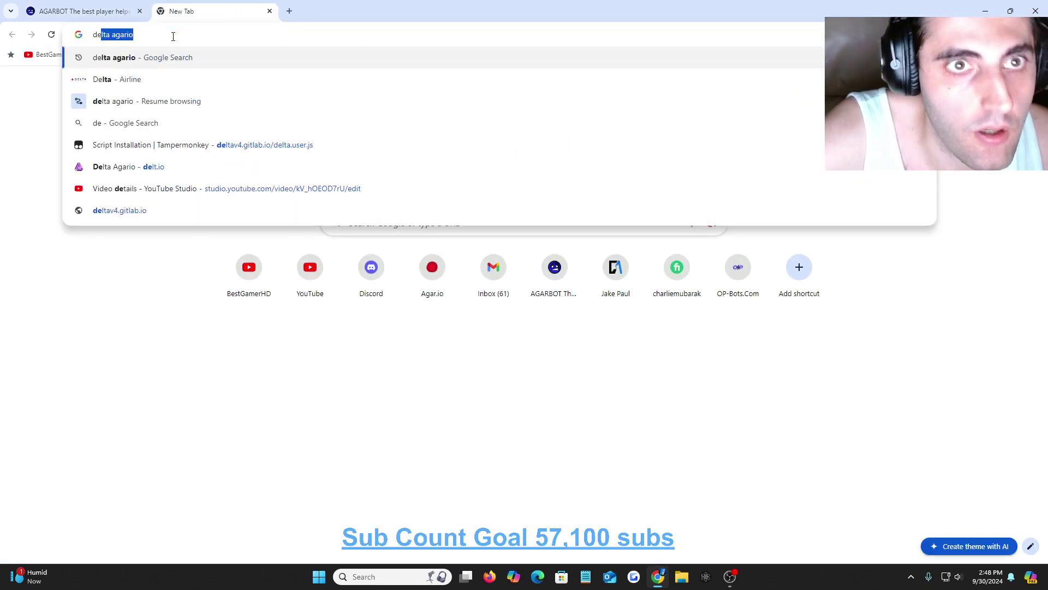
key(Return)
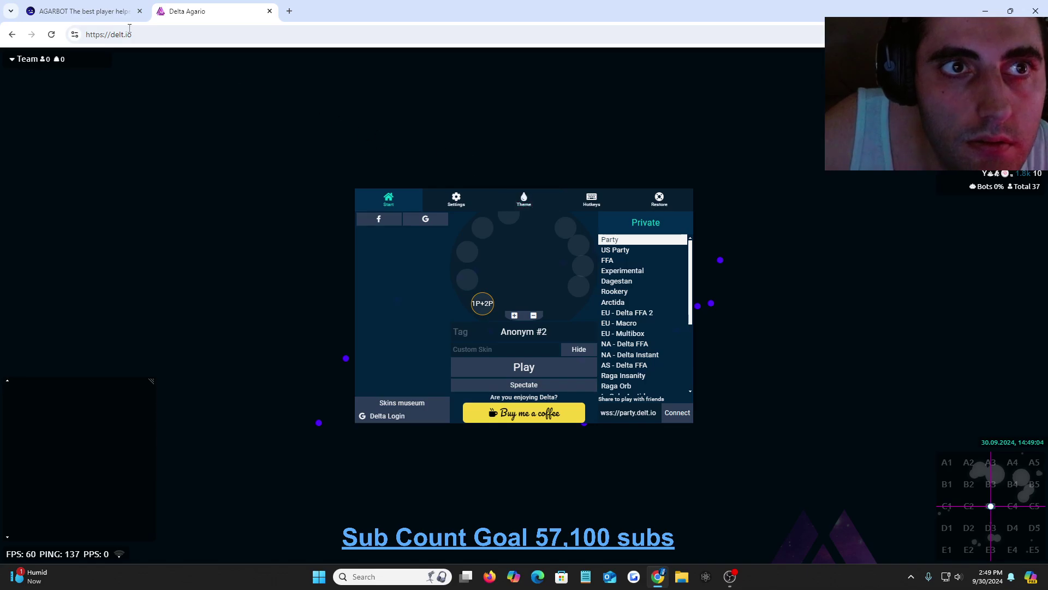
click(271, 12)
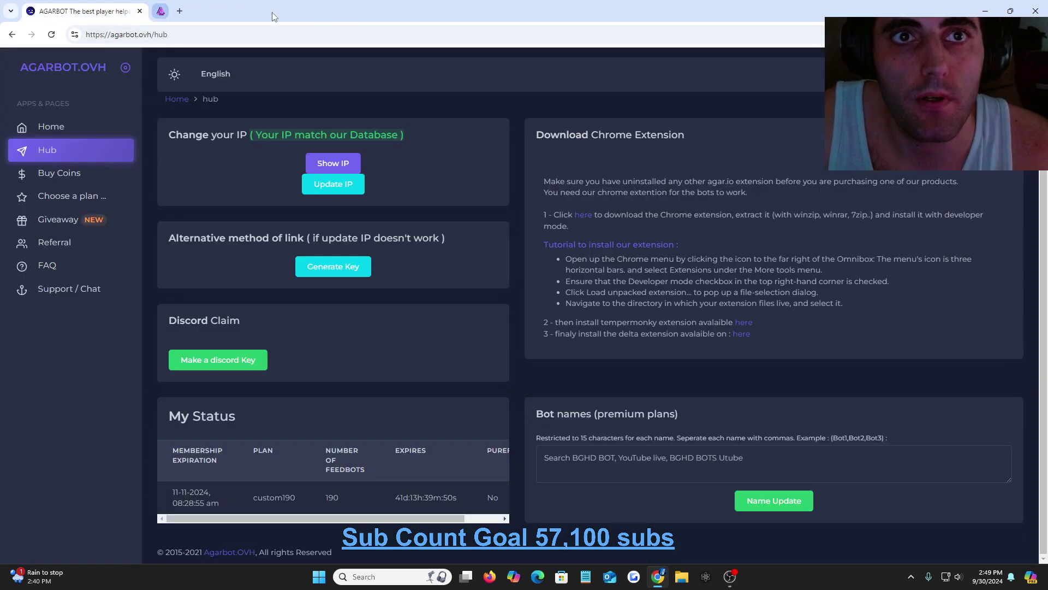
click(160, 11)
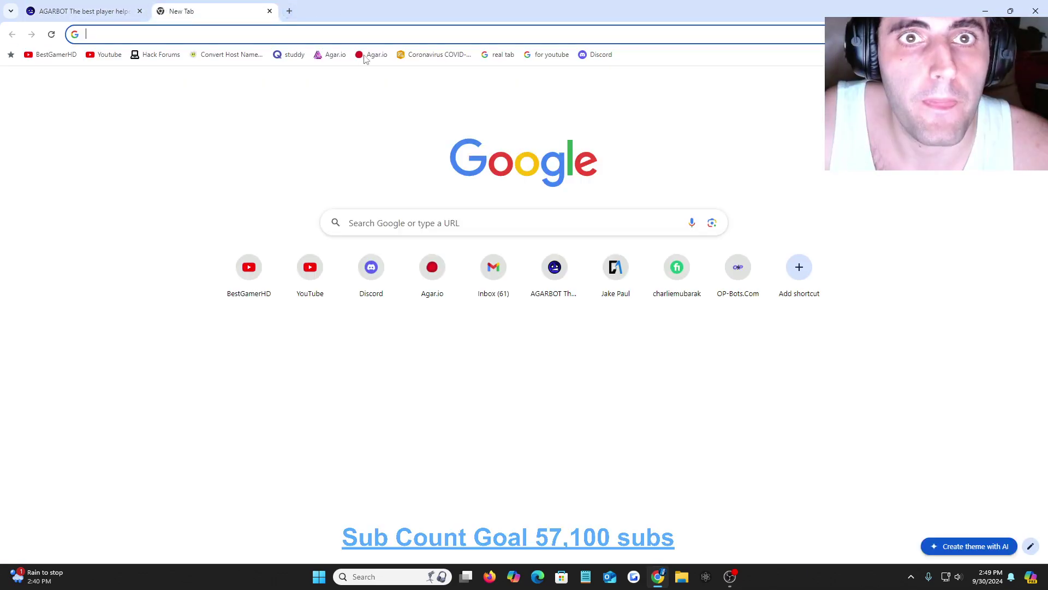
click(334, 55)
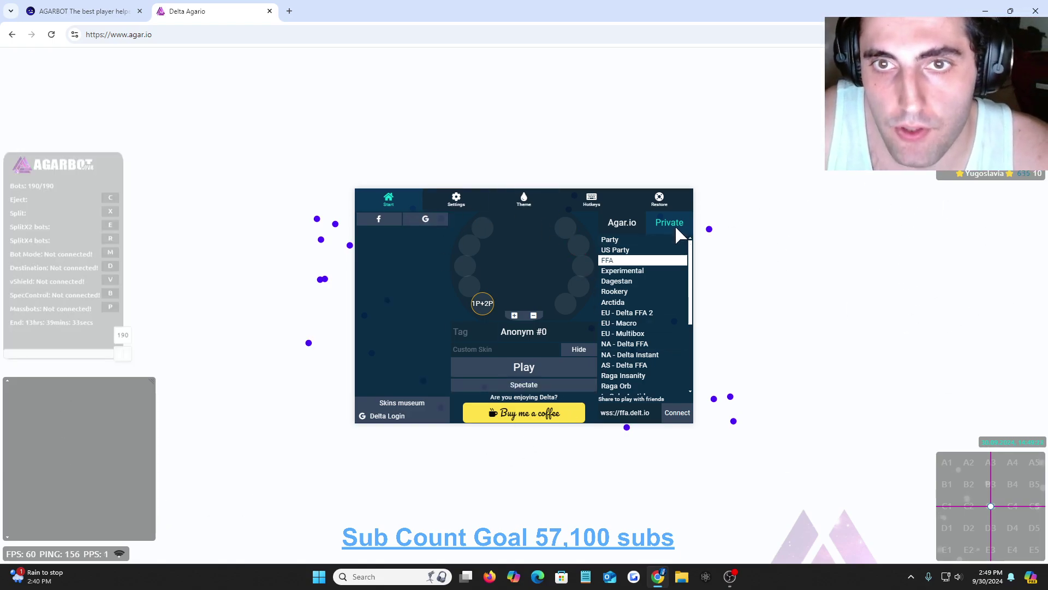
Join the geo2wfc party server in the North America region of the Agar.io servers.
click(627, 221)
click(625, 250)
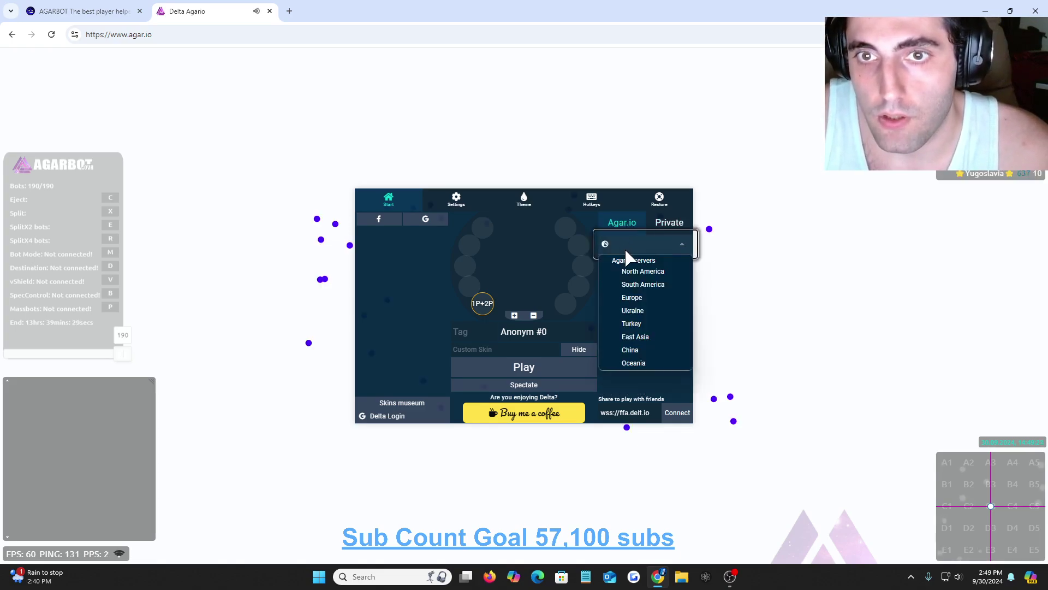
click(643, 272)
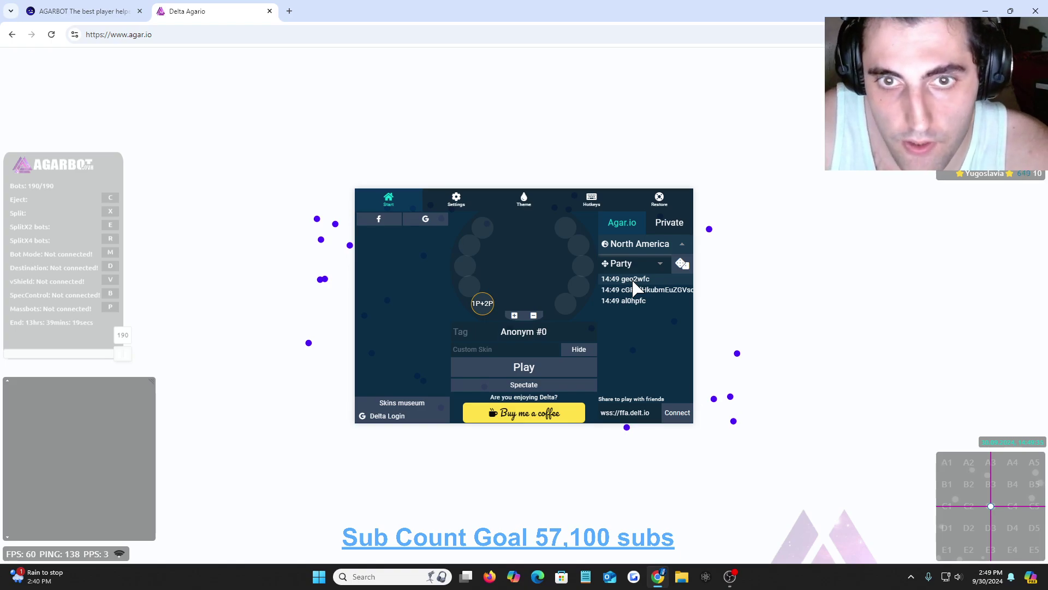
click(634, 282)
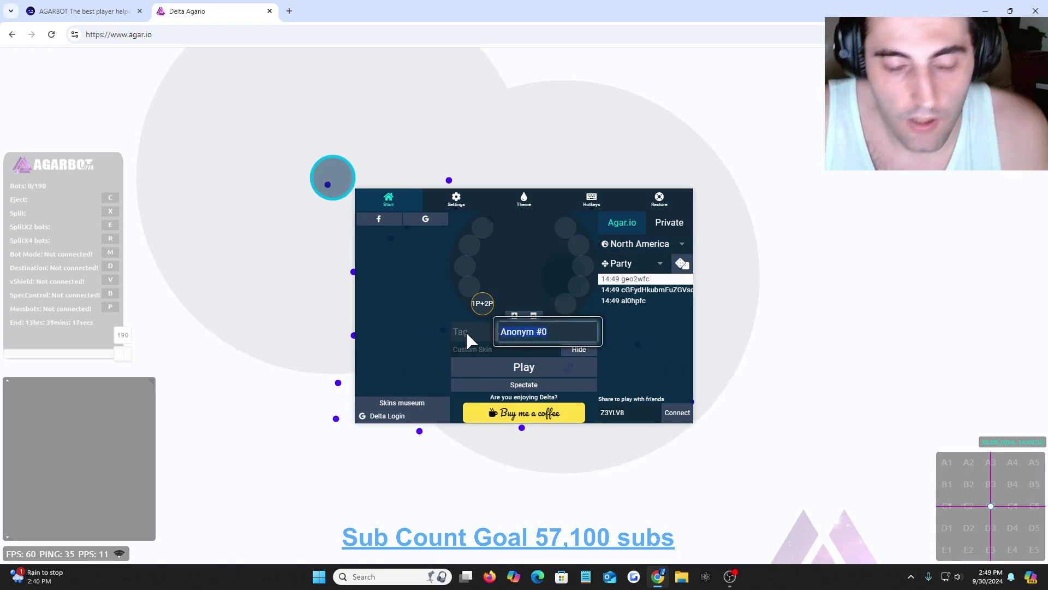
Set the nickname to 'BGHD BOTS LIVE'.
text(b)
key(BackSpace)
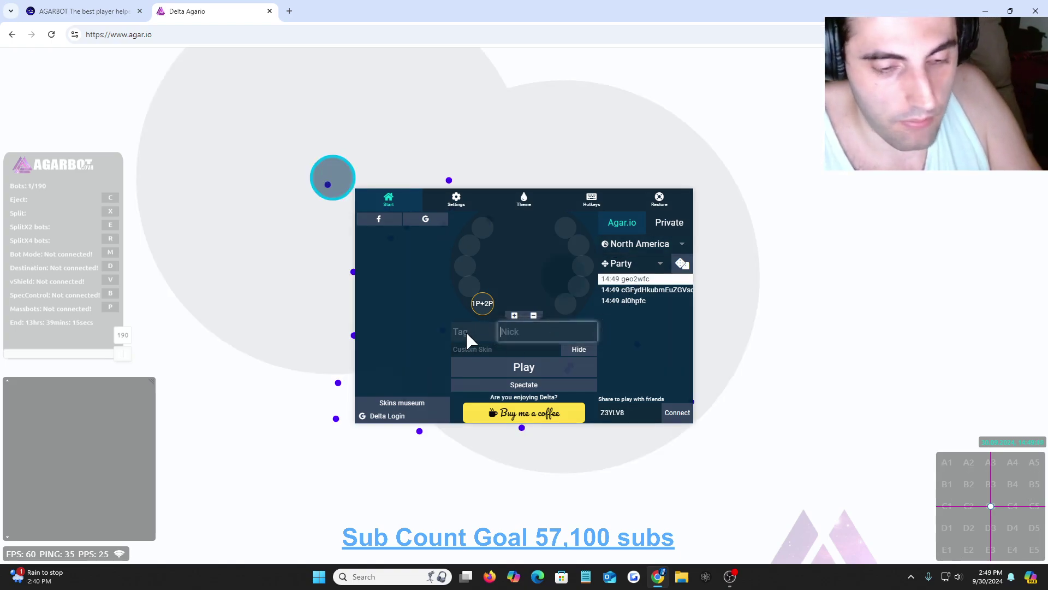
text(BGHD B)
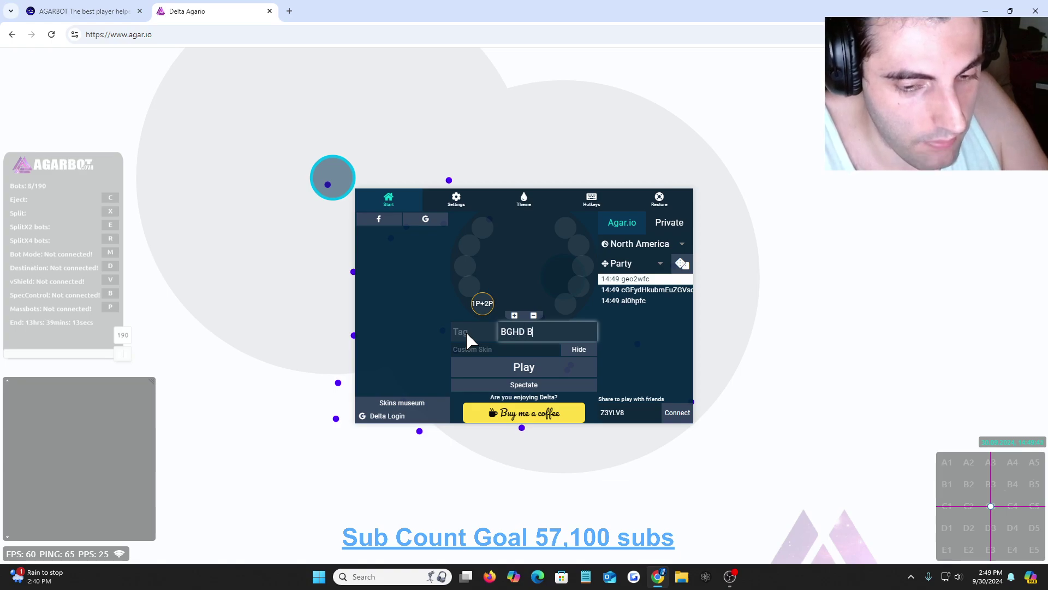
text(OTS )
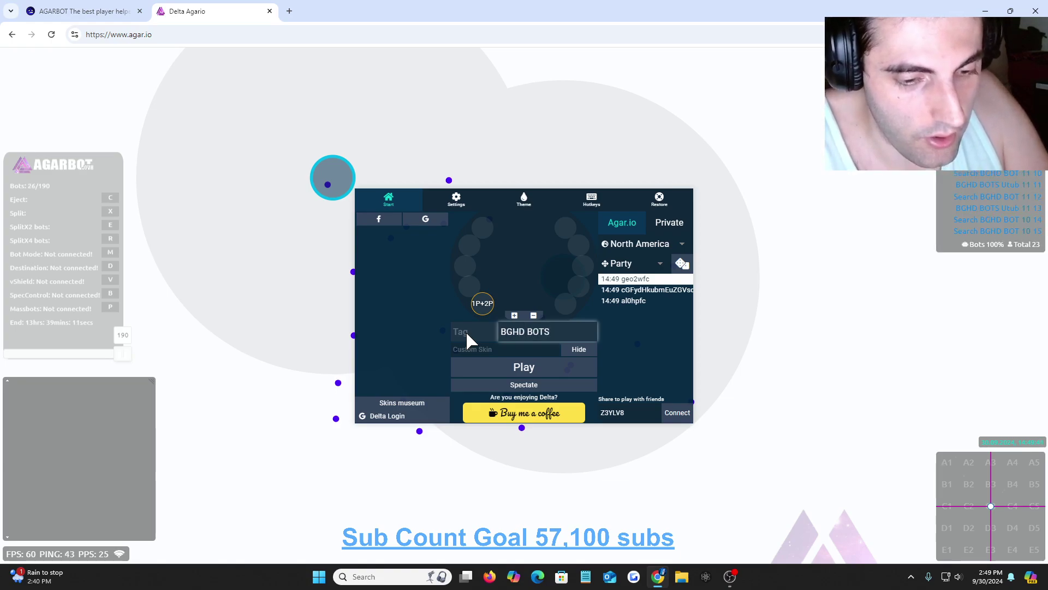
text(YO)
key(BackSpace)
key(BackSpace)
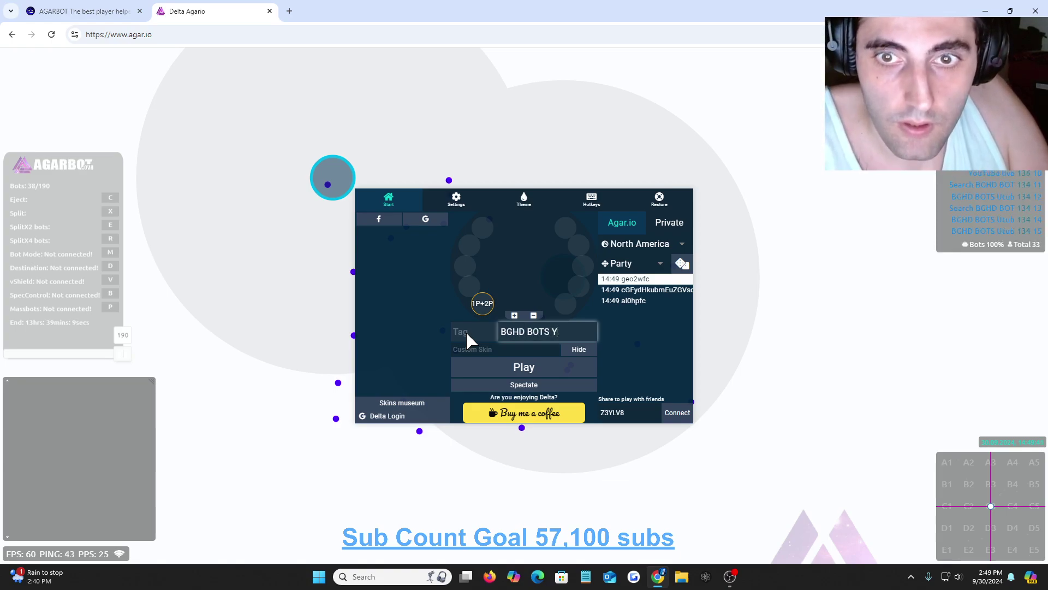
text(LIVE)
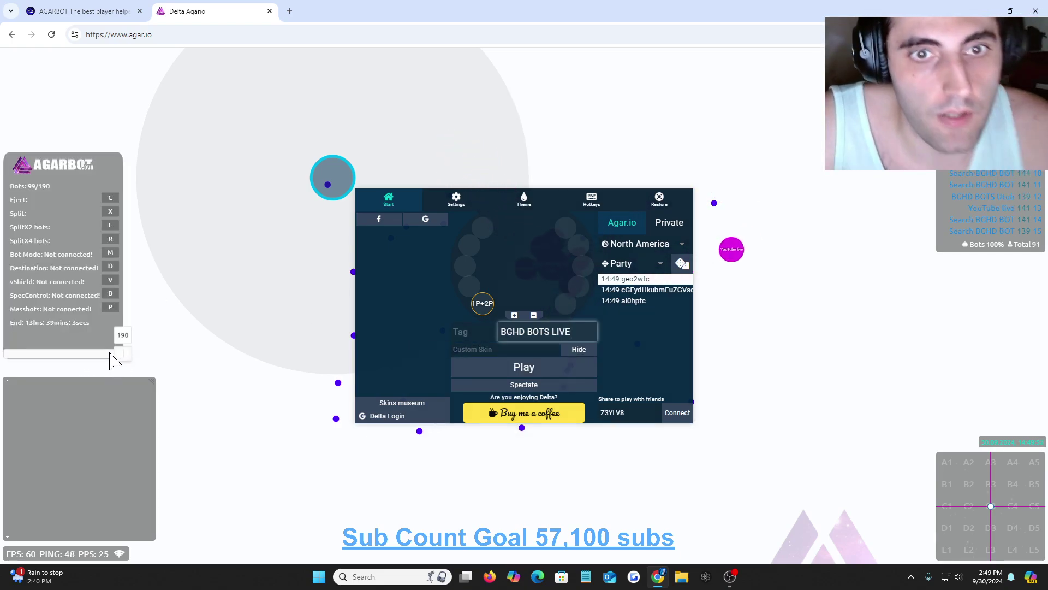
click(518, 199)
scroll(503, 254, down, 5)
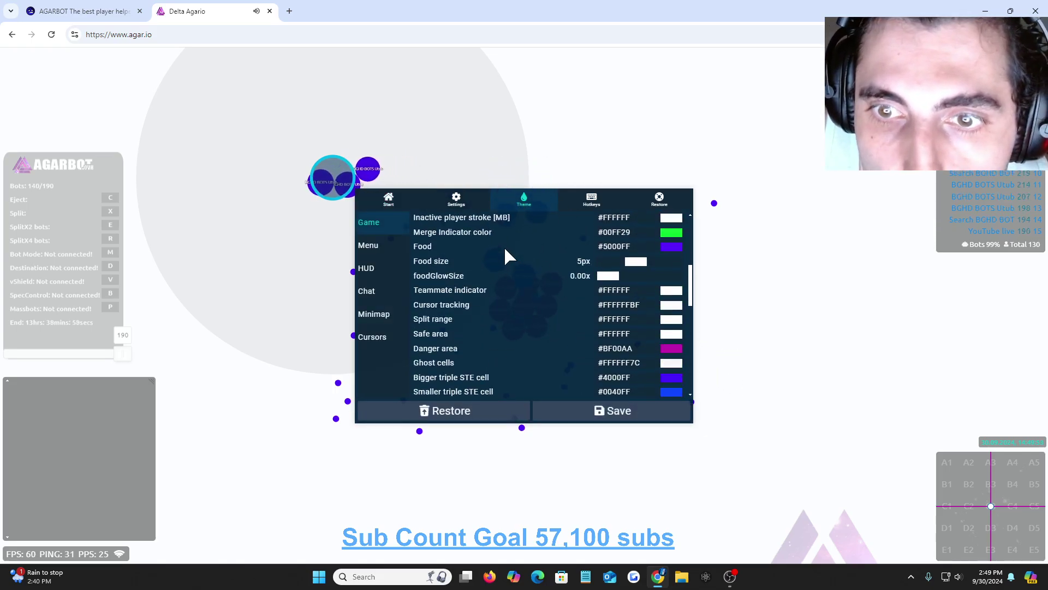
scroll(505, 256, down, 5)
scroll(505, 257, down, 3)
scroll(562, 322, up, 5)
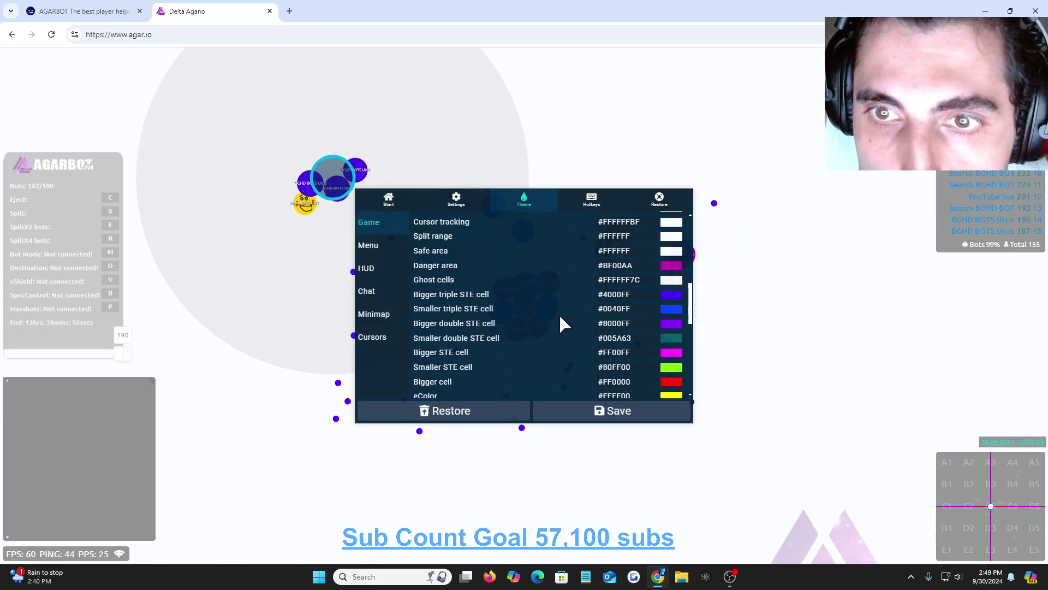
scroll(559, 306, up, 5)
click(577, 204)
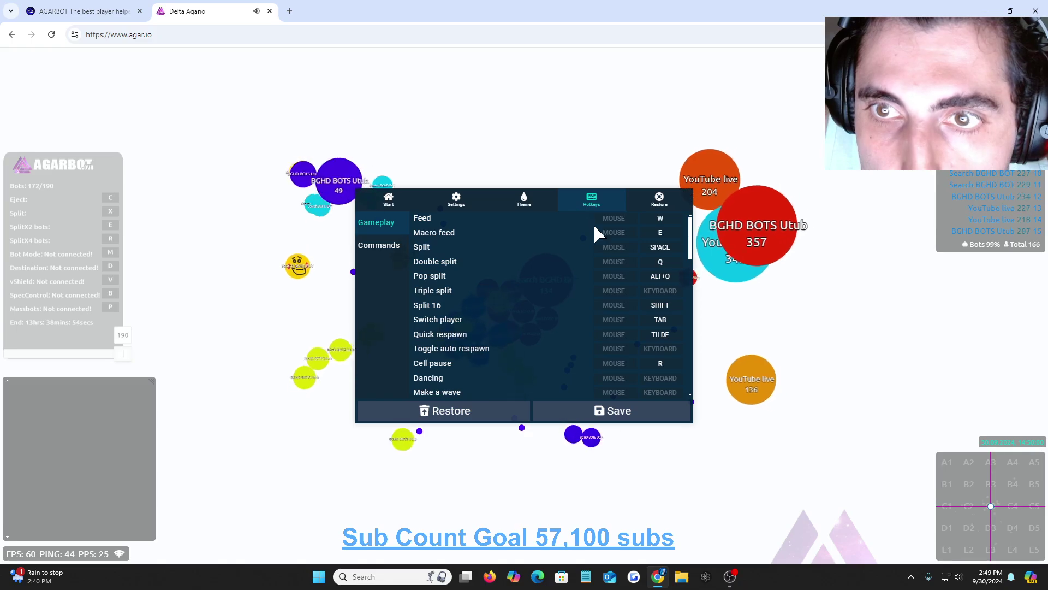
scroll(590, 243, down, 3)
scroll(582, 261, down, 3)
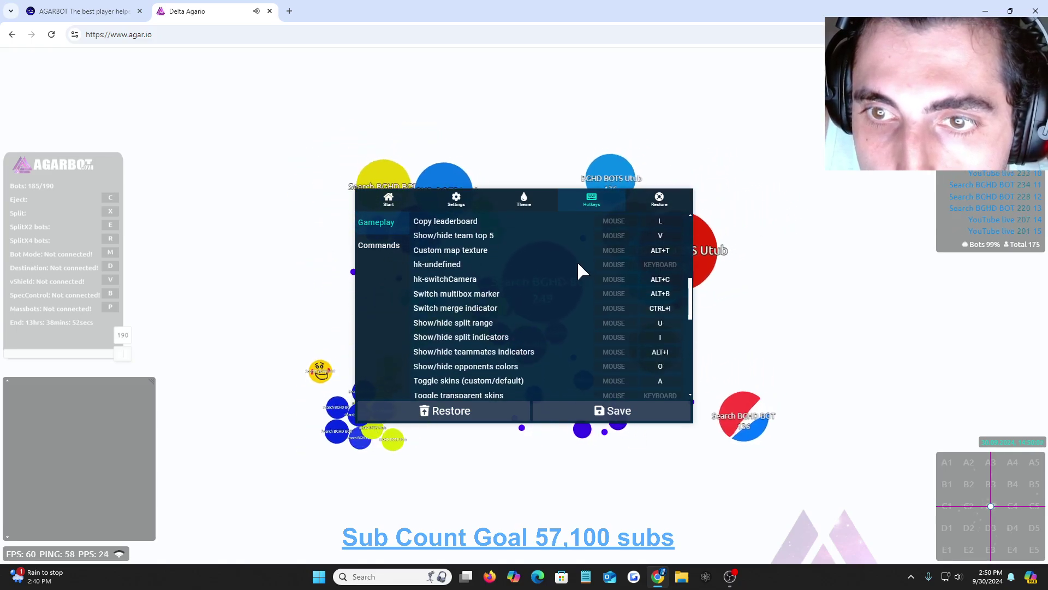
scroll(578, 261, down, 3)
scroll(577, 261, down, 3)
scroll(577, 261, down, 2)
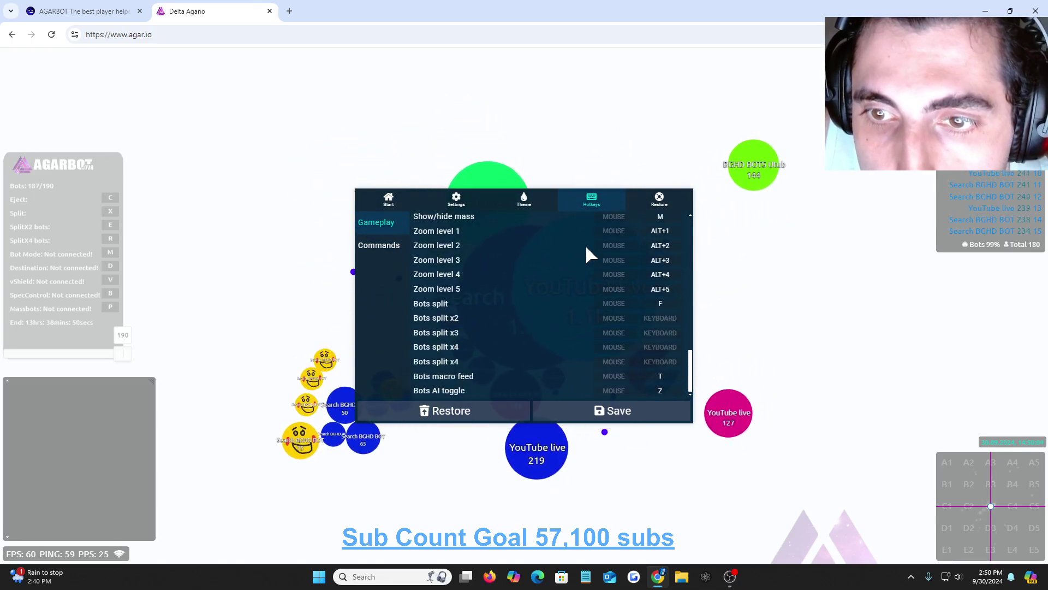
scroll(519, 280, up, 5)
scroll(519, 278, up, 5)
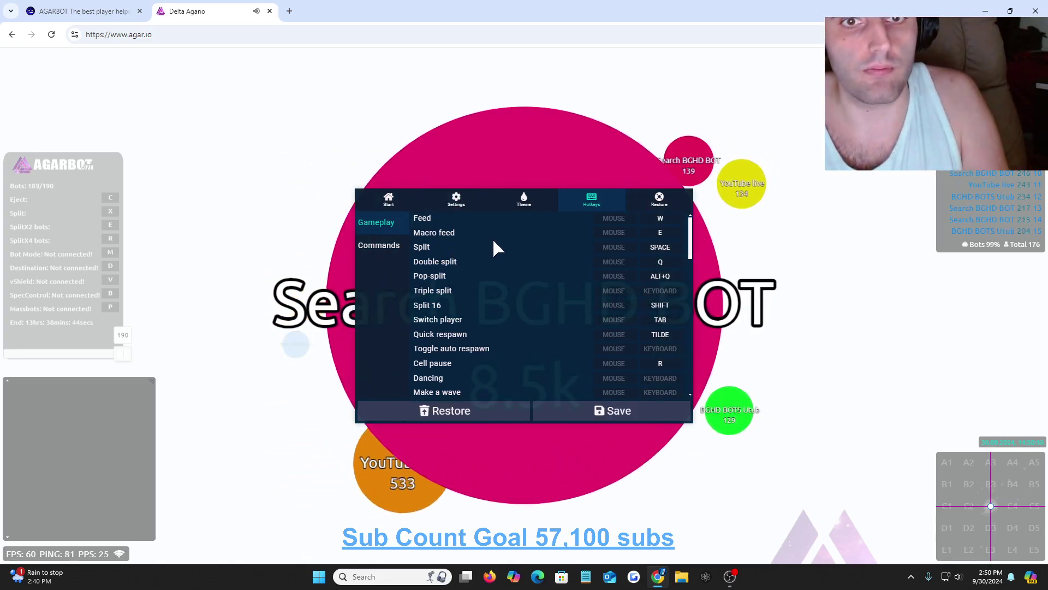
key(Escape)
key(Escape)
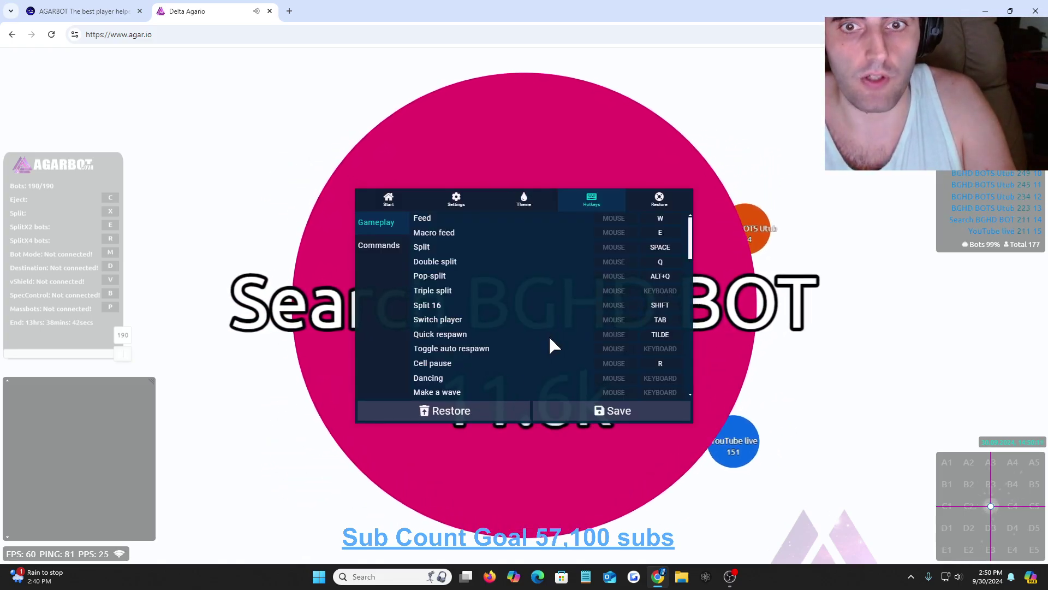
click(379, 195)
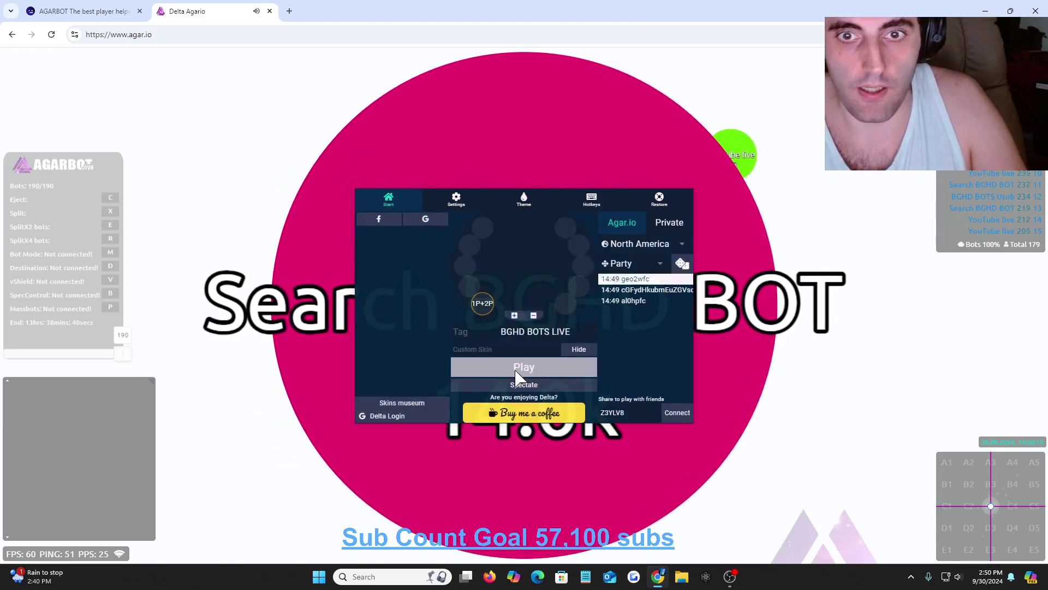
Start playing as BGHD BOTS LIVE and split the big green cell.
click(521, 367)
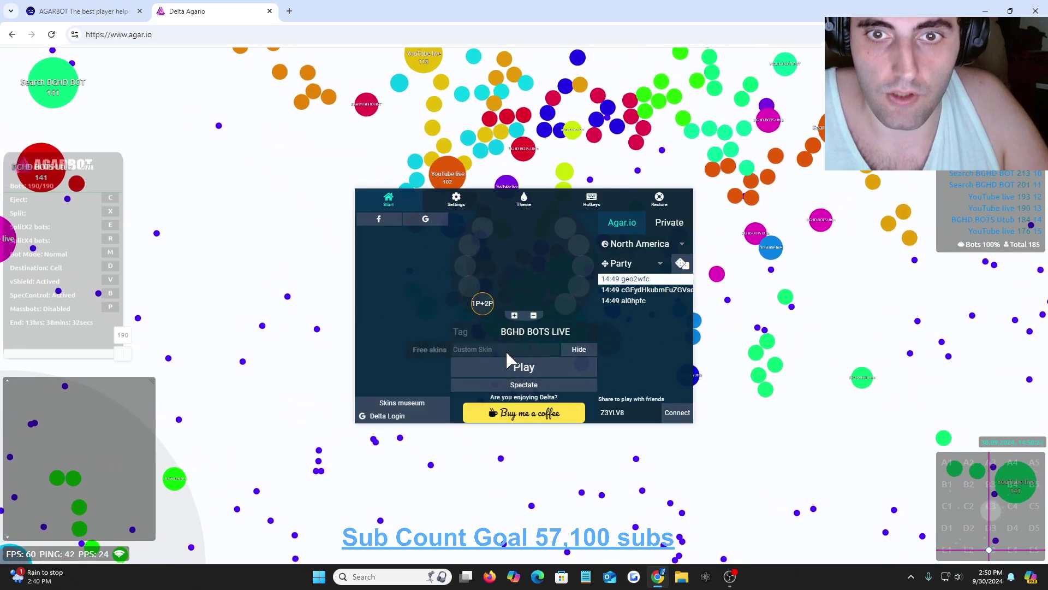
click(521, 373)
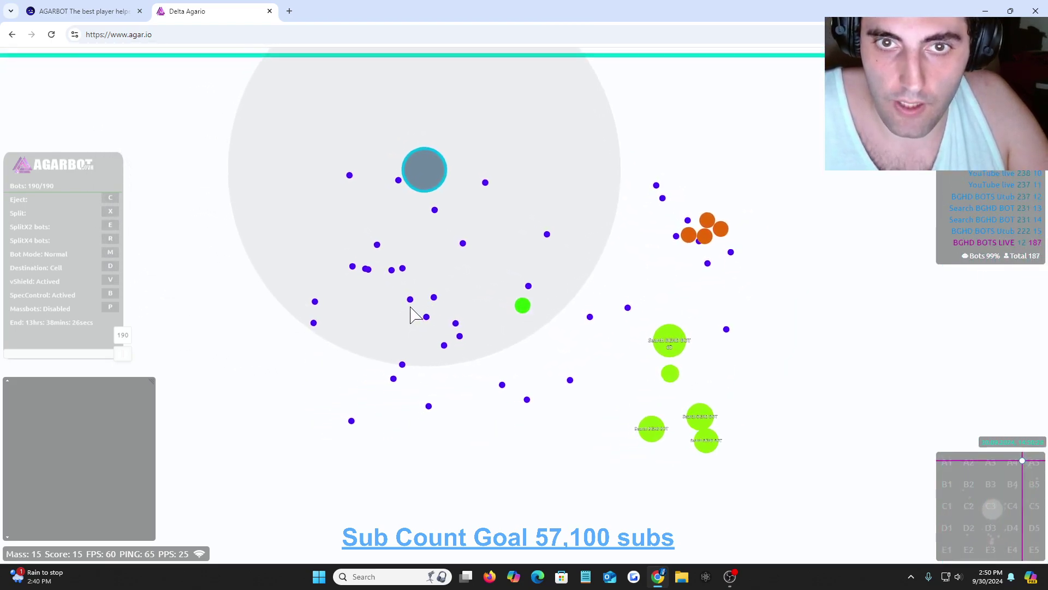
key(x)
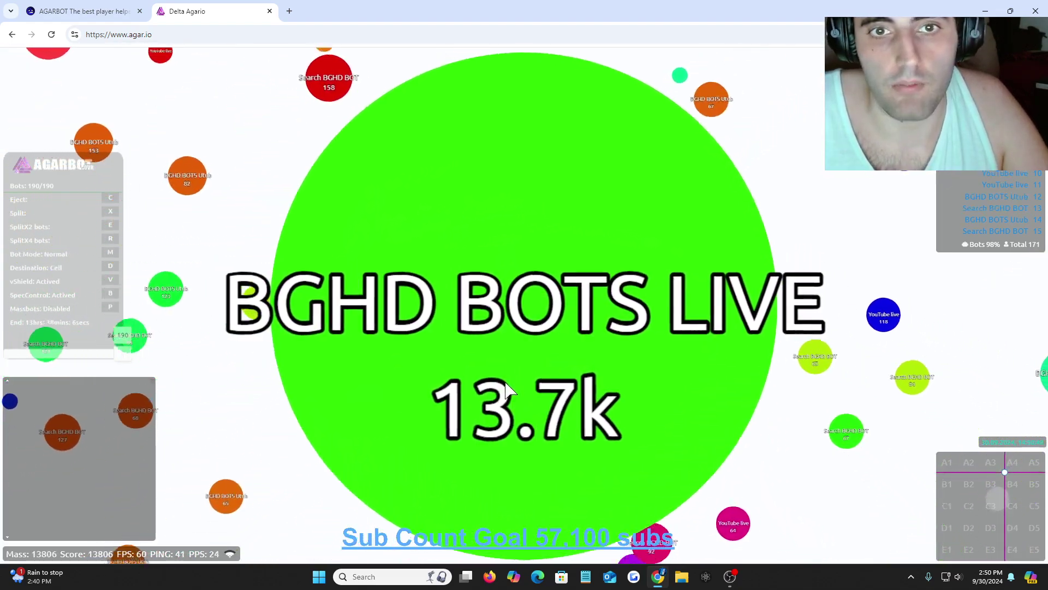
key(space)
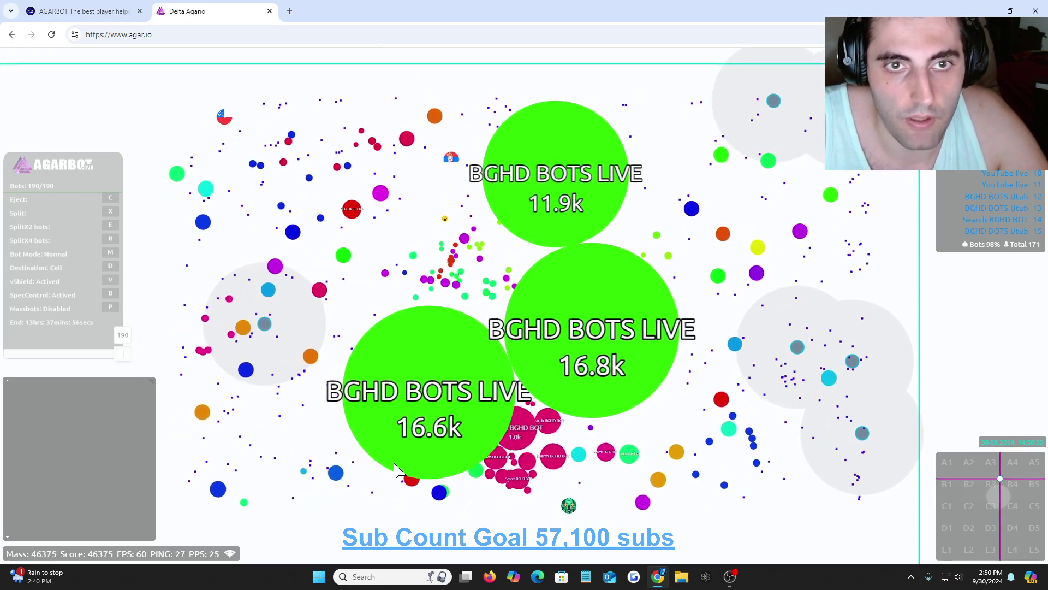
Turn vShield off and mass bots on, splitting the ~21k cells and zooming out.
key(v)
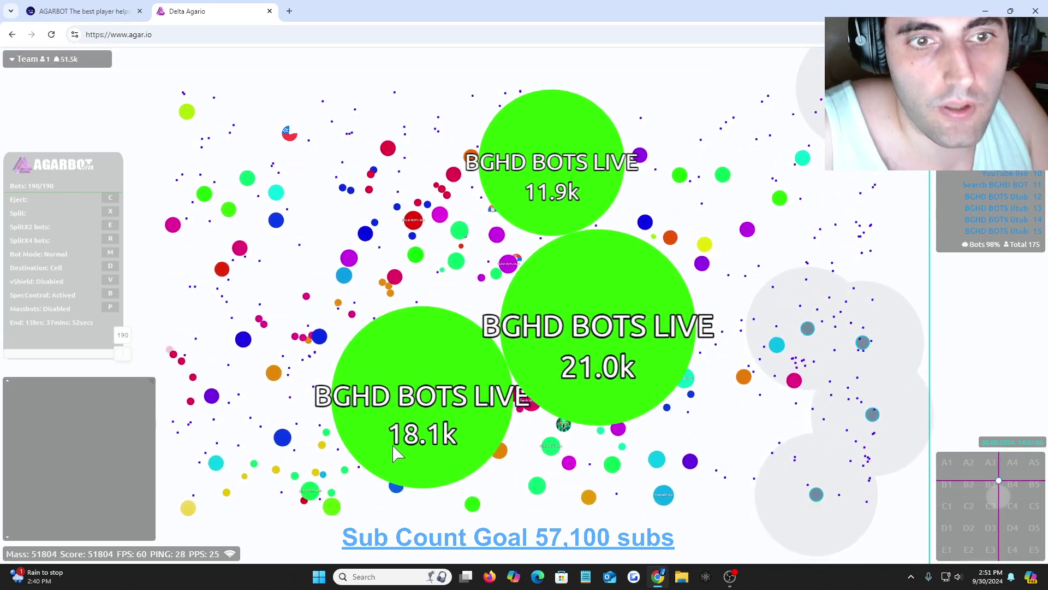
key(space)
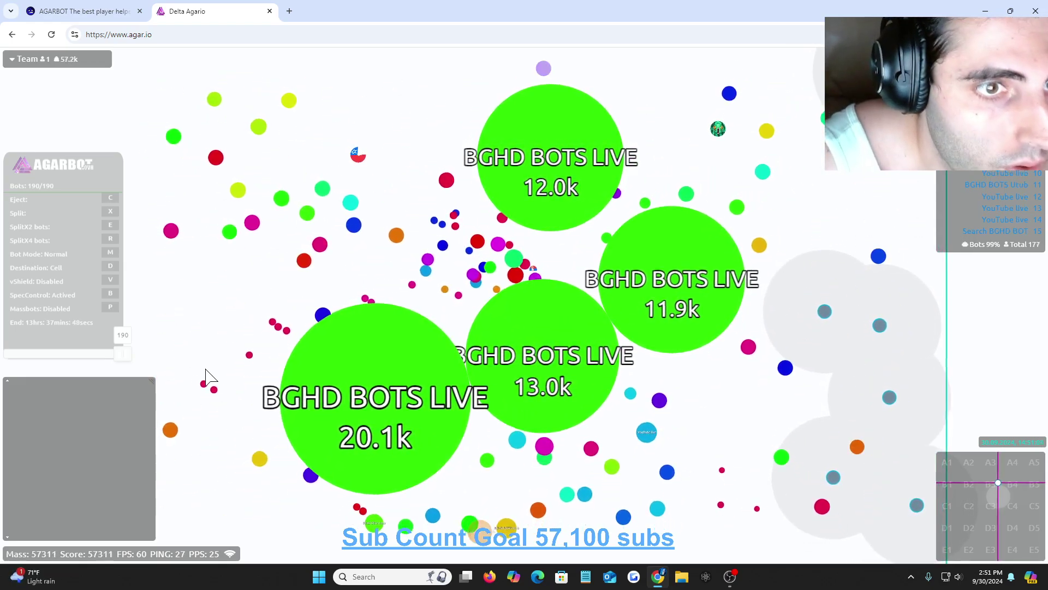
key(p)
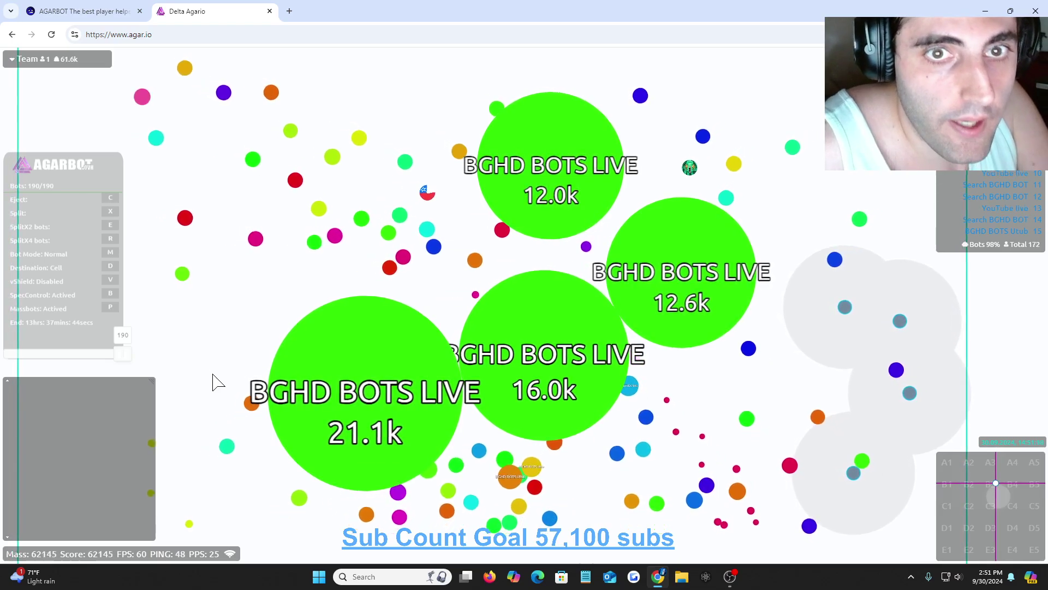
scroll(175, 382, down, 2)
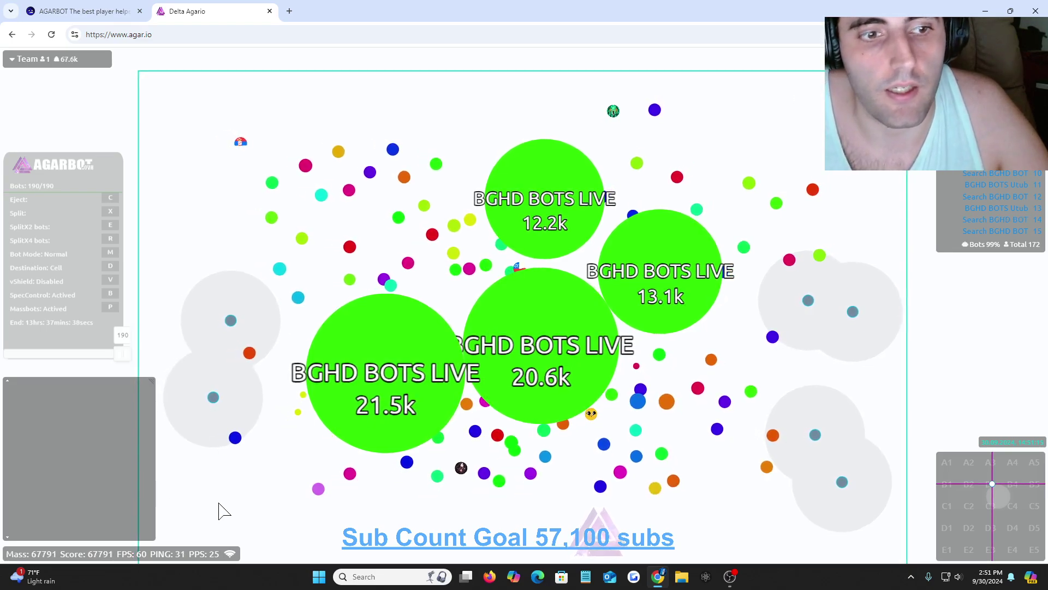
scroll(436, 510, down, 2)
key(space)
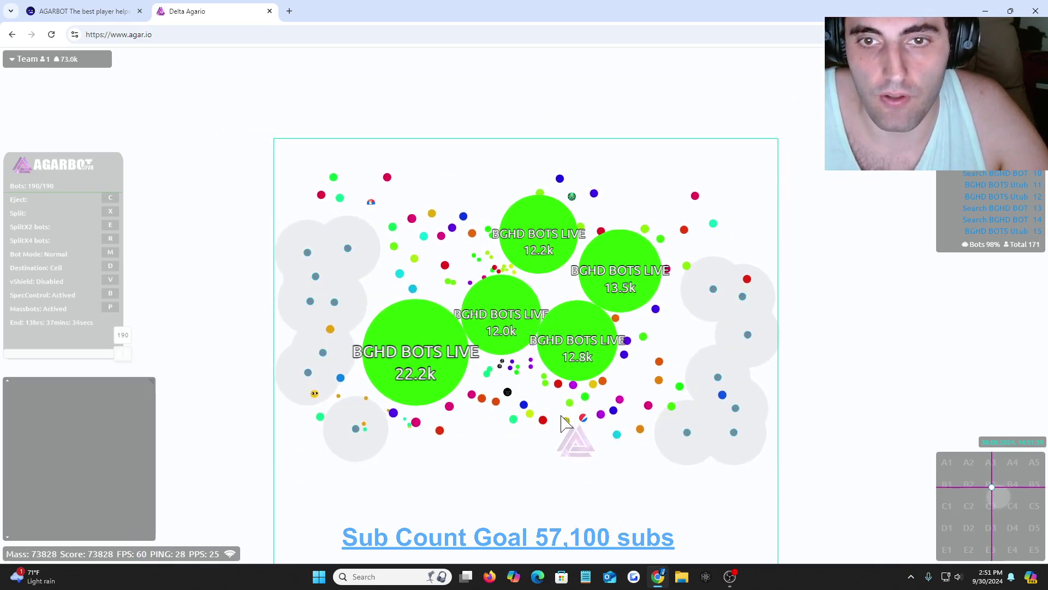
Split the 22.4k cell and zoom out as the cells grow to about 133,700 mass.
key(space)
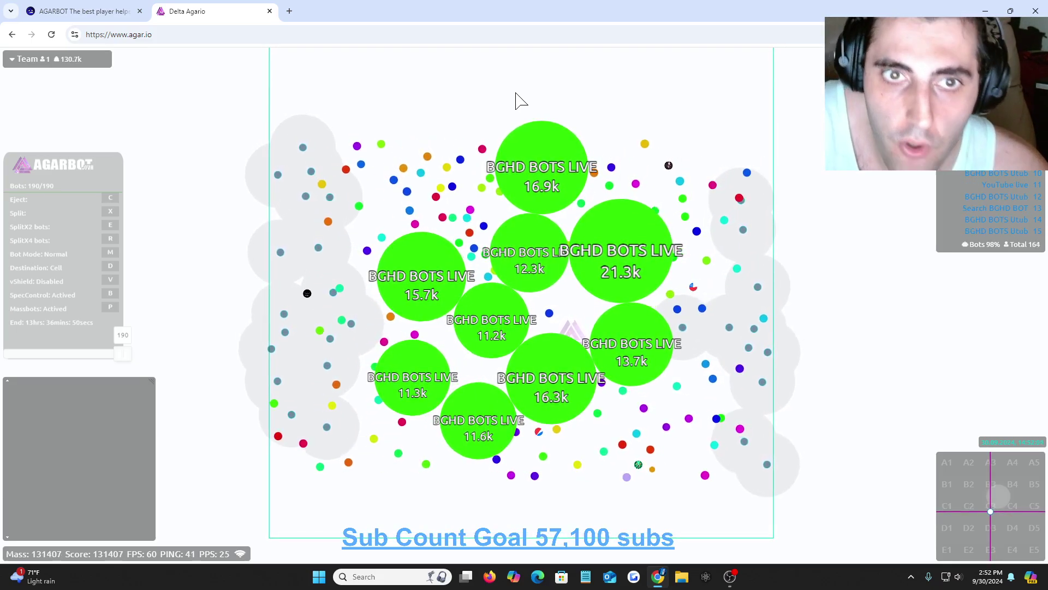
scroll(510, 117, down, 3)
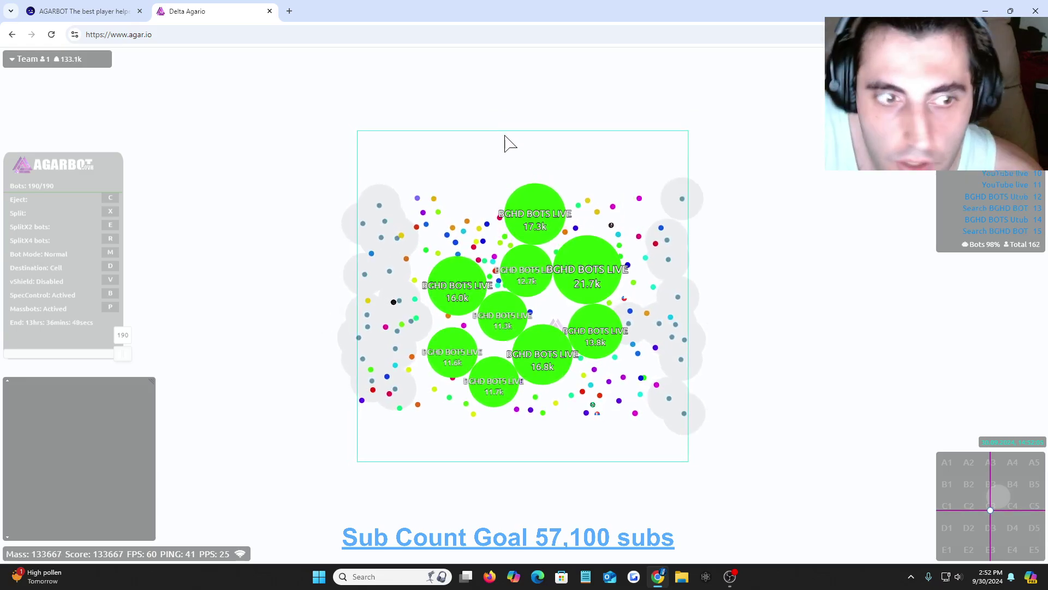